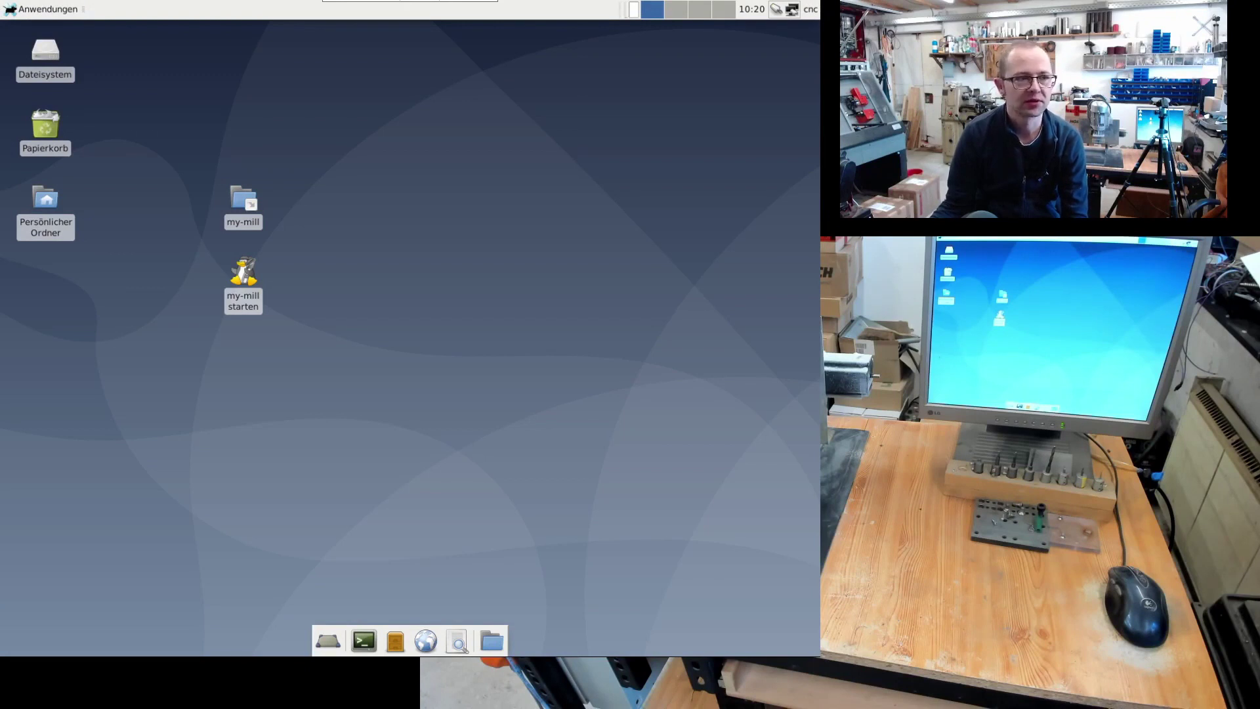
- Launch the Stepconf Wizard and load the existing my-mill.stepconf configuration for modification
click(47, 14)
mouse_move(66, 151)
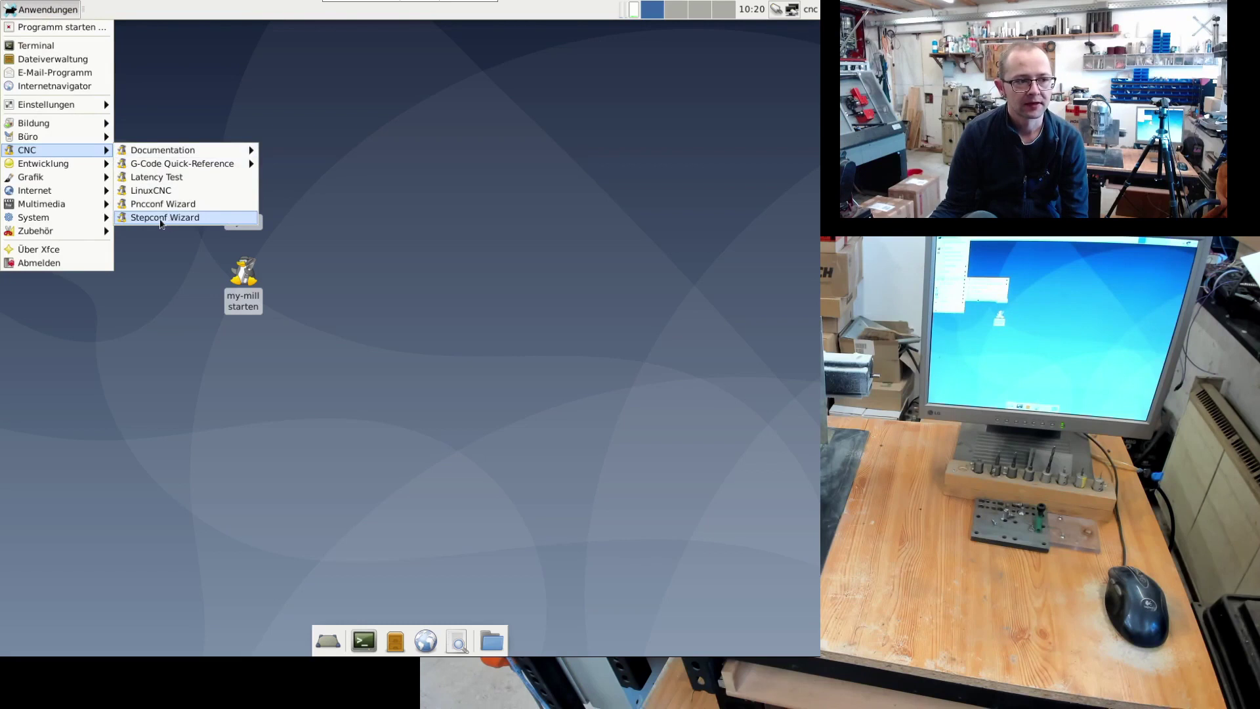
click(241, 223)
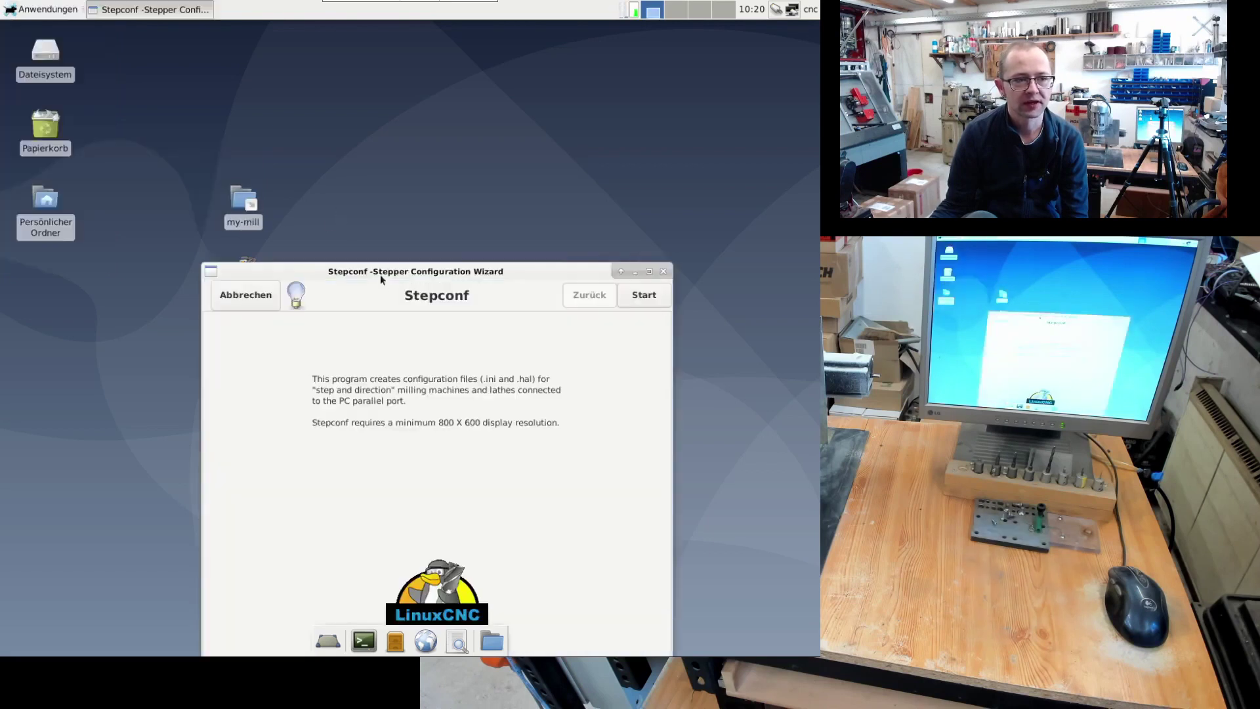
drag(380, 275, 361, 117)
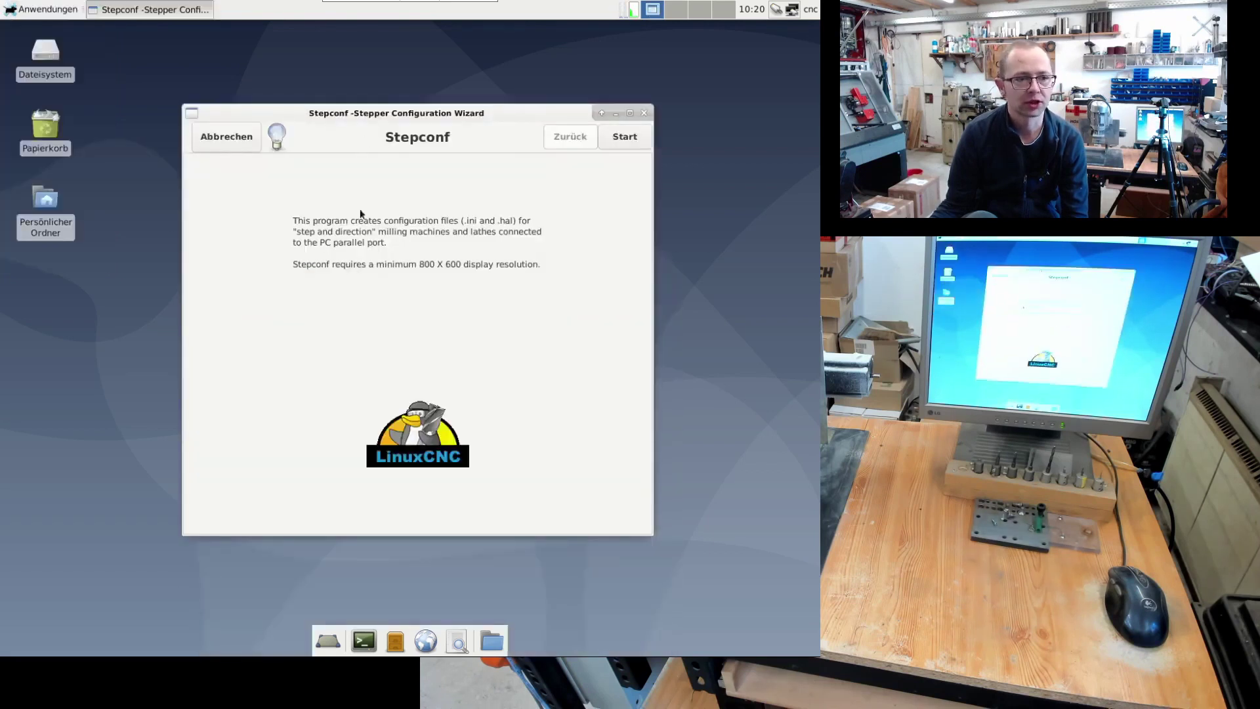
click(624, 135)
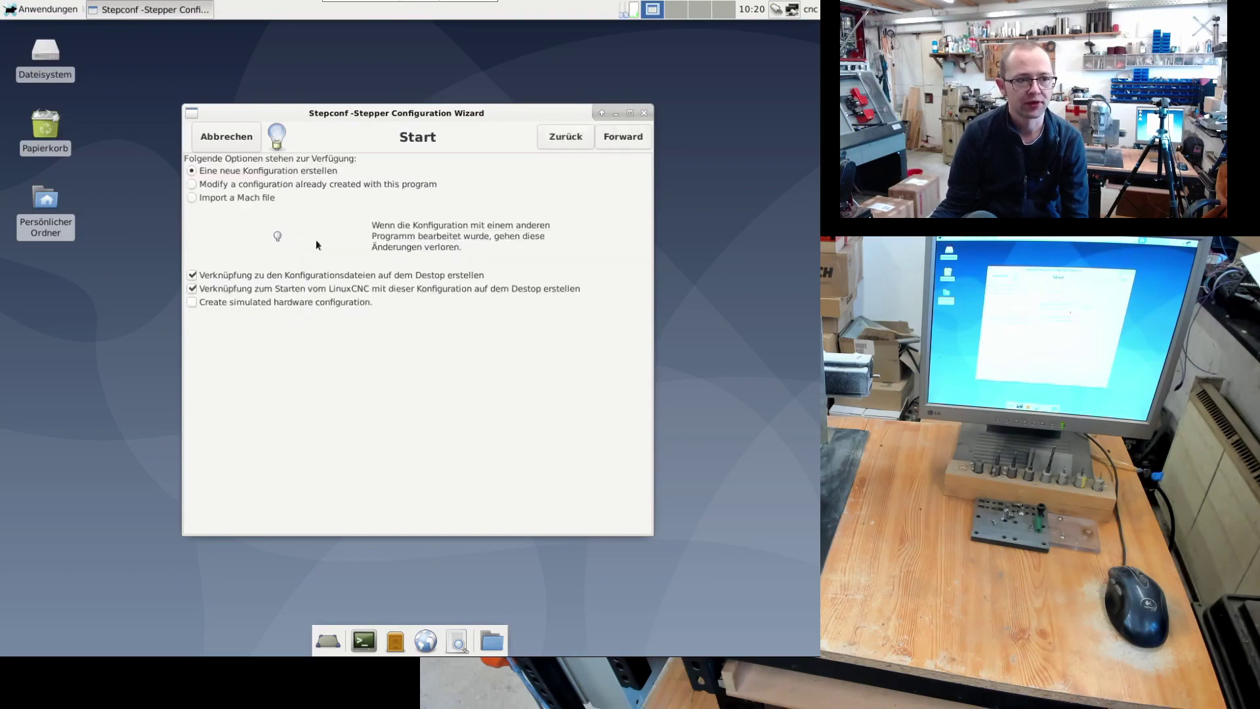
click(631, 147)
double_click(250, 169)
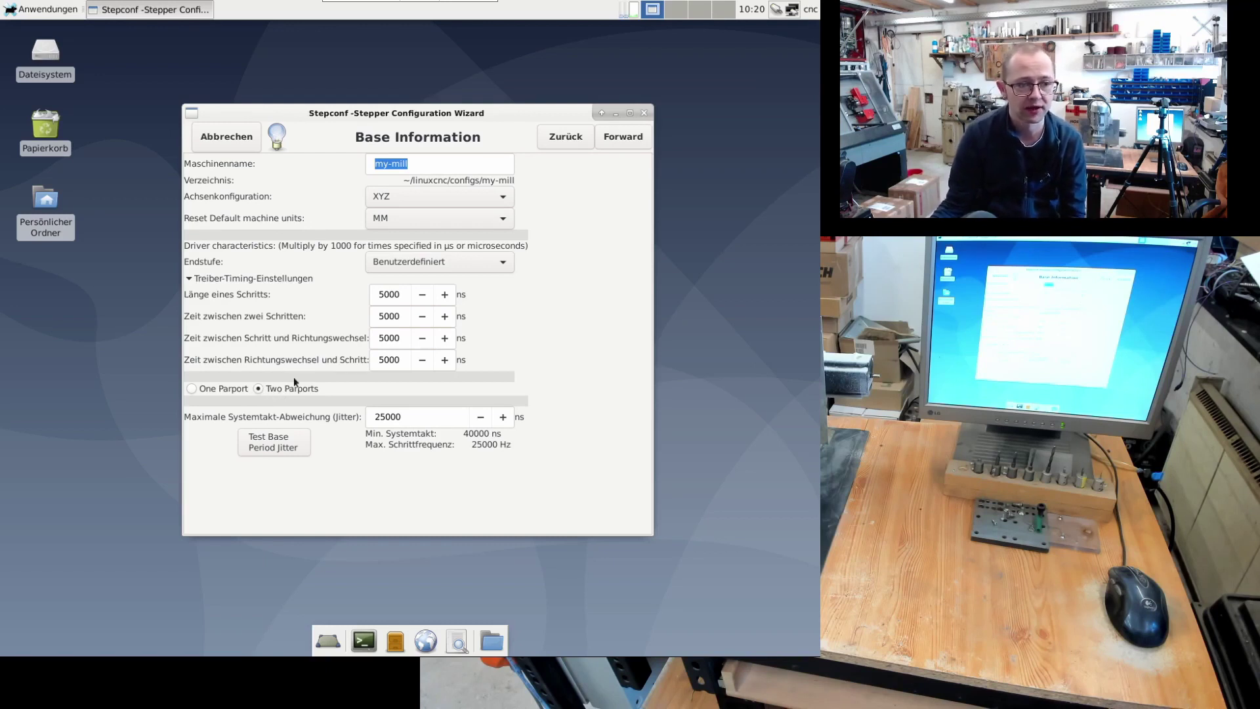
- Page past the Parallel Port 1 and Parallel Port 2 pin setups and confirm finishing with Ja
click(623, 137)
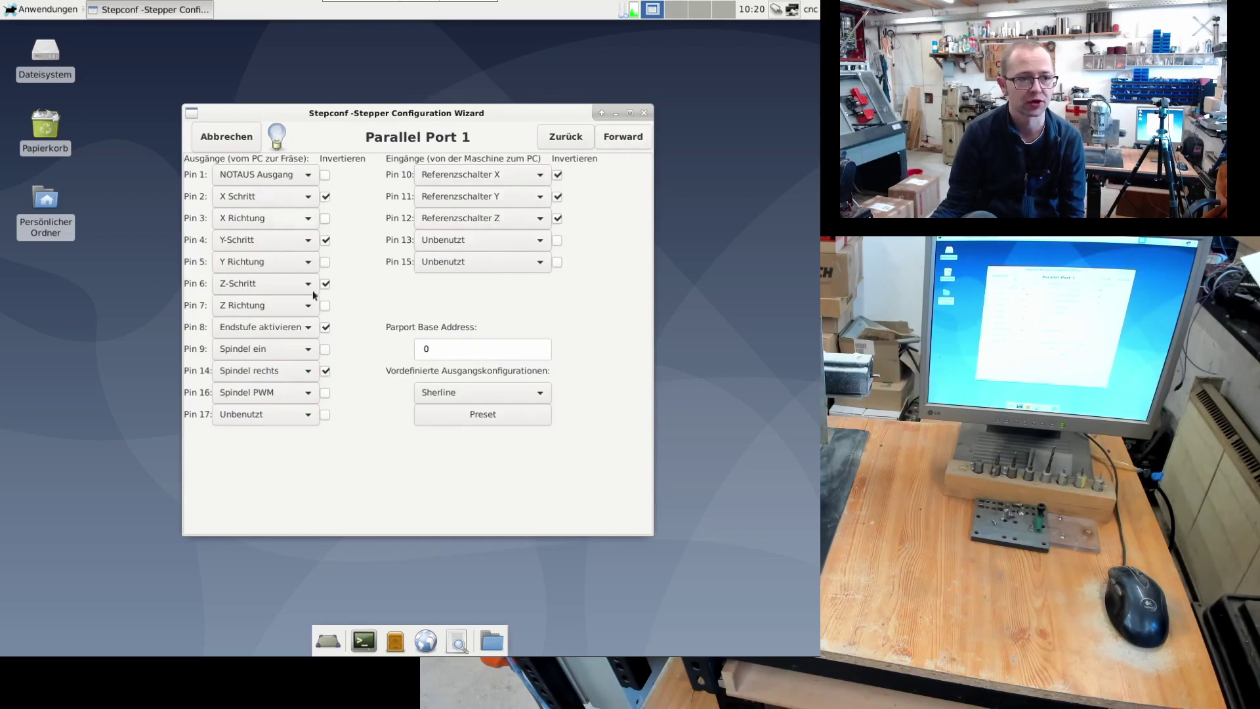
click(620, 138)
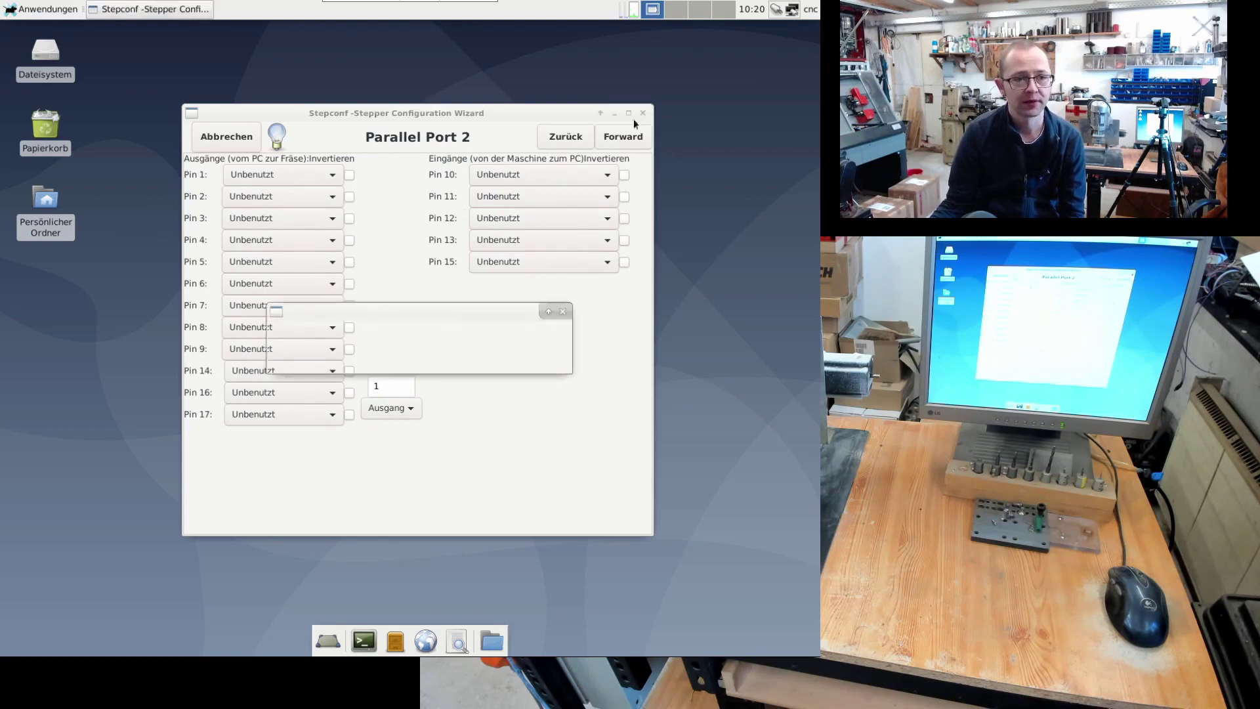
click(518, 361)
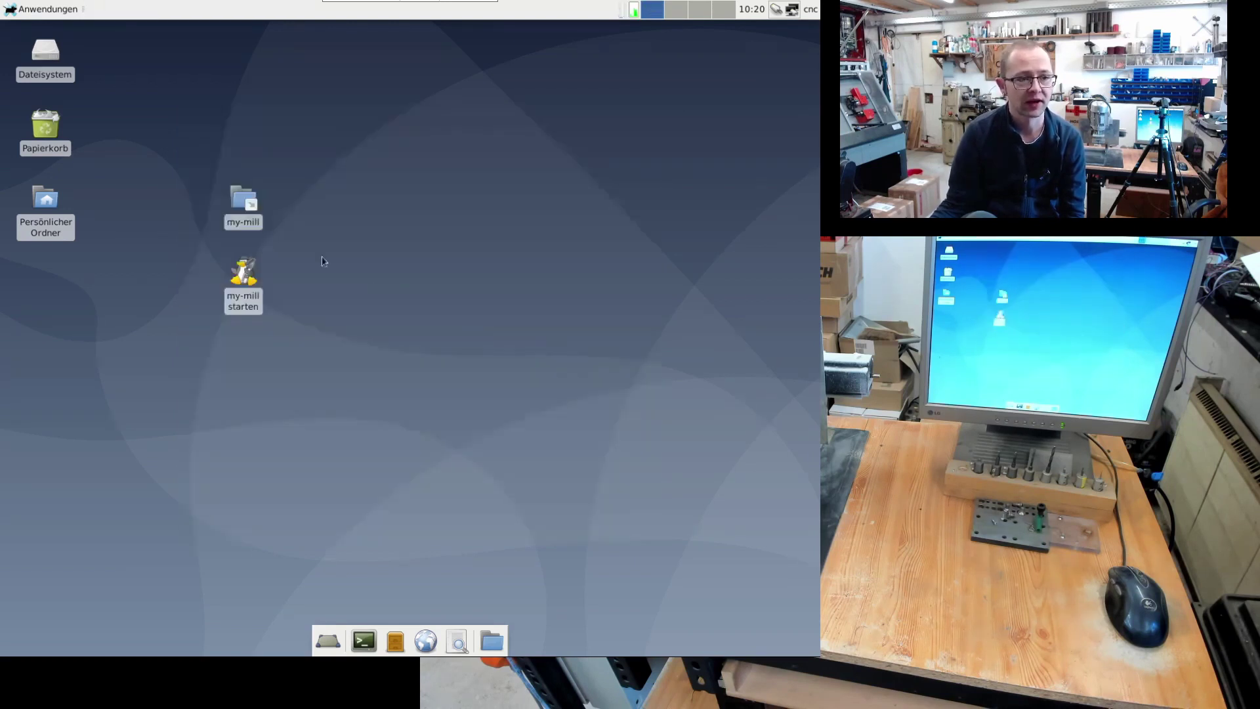
- Open the my-mill desktop folder and open my-mill.hal in Mousepad
double_click(258, 207)
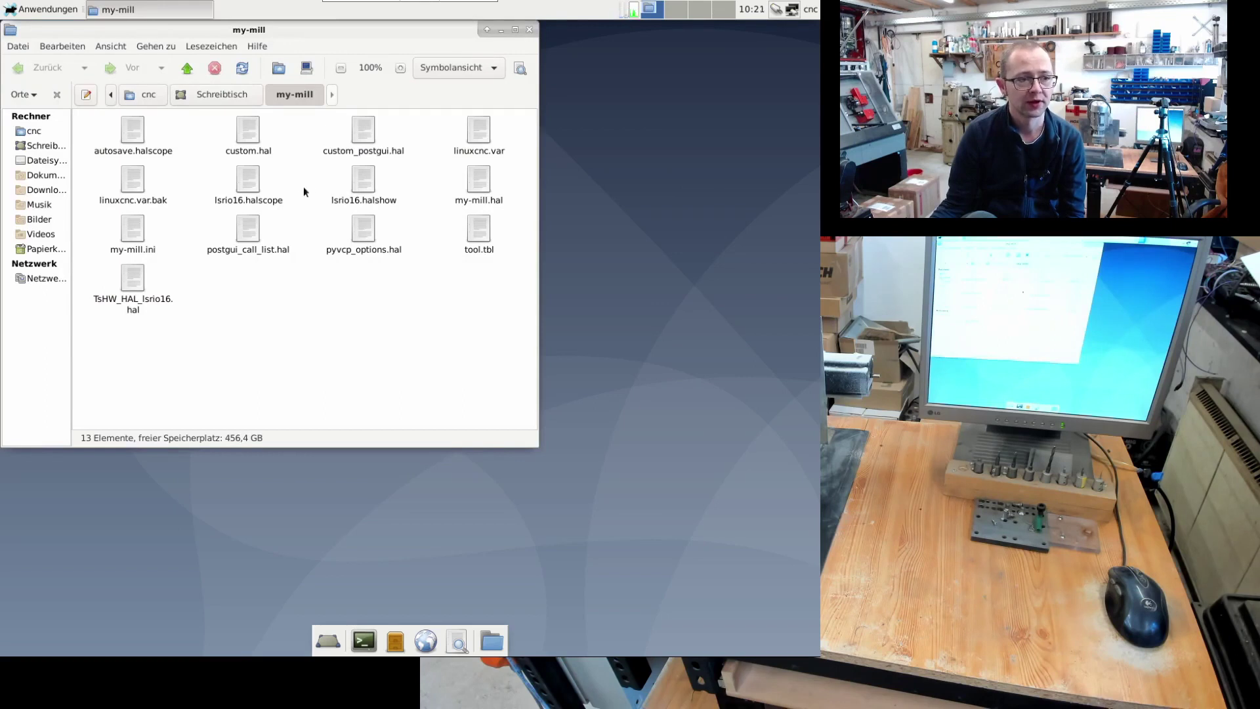
double_click(474, 187)
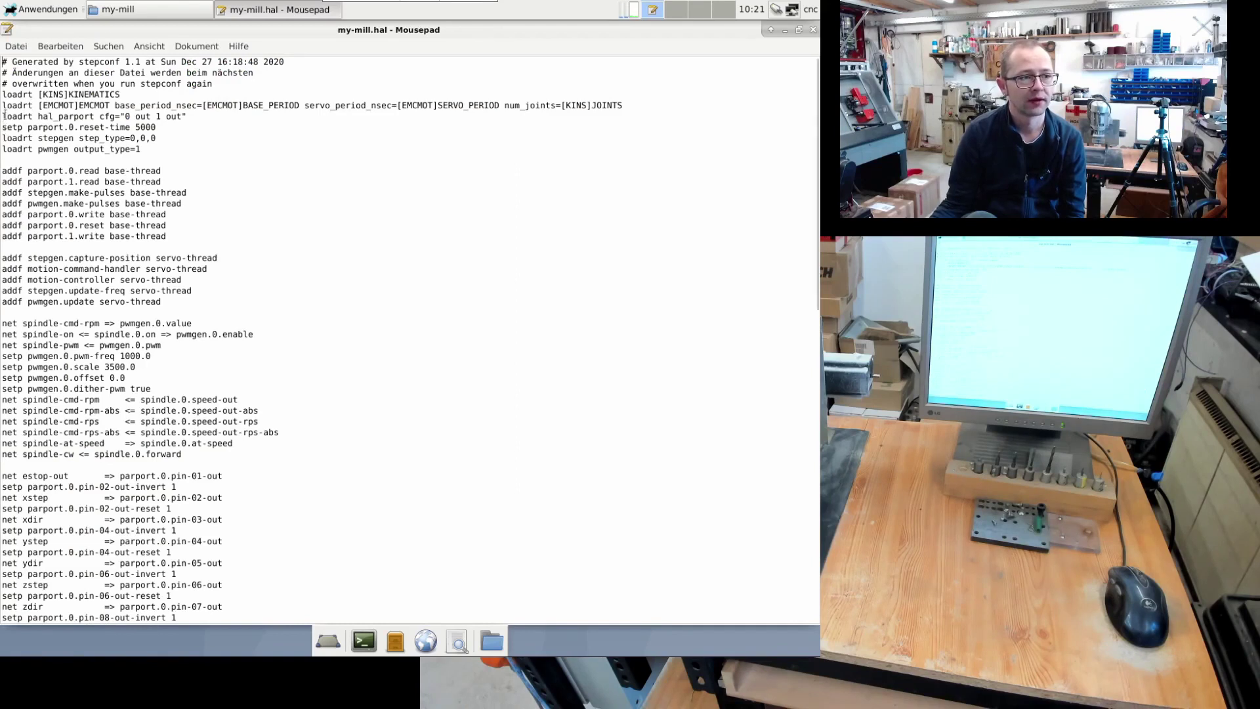
drag(7, 116, 128, 116)
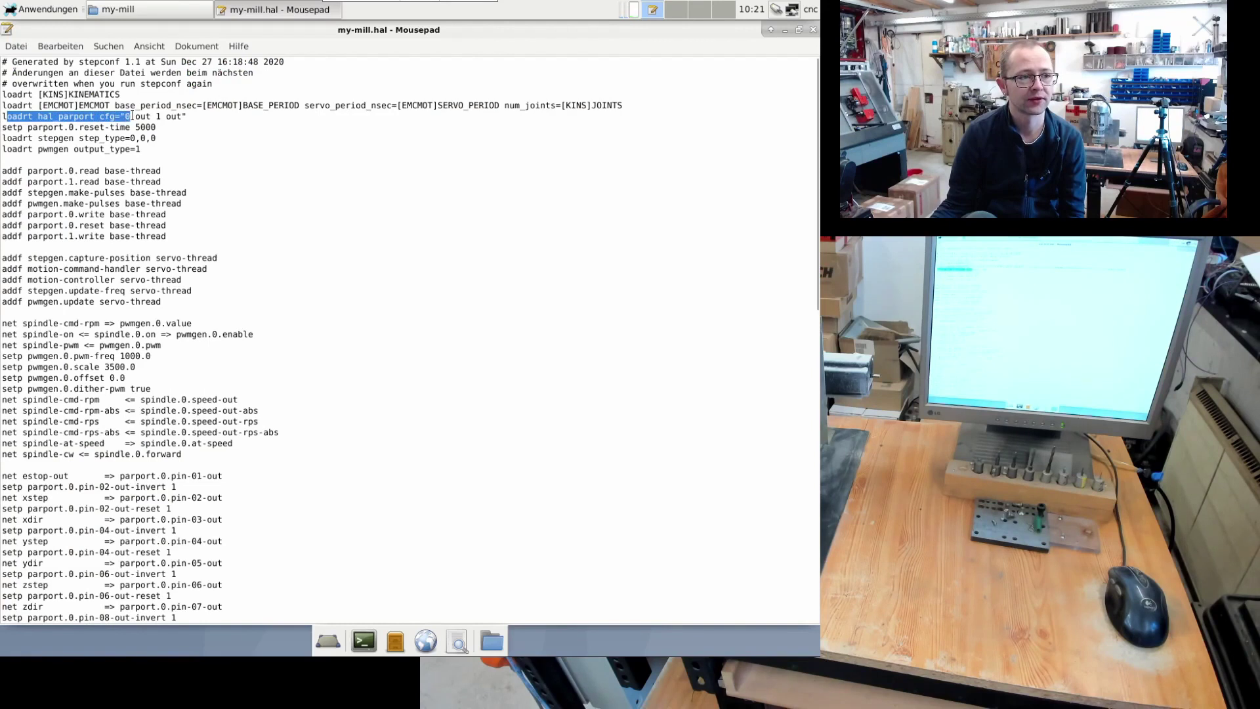
key(shift+Right)
key(shift+Right)
key(shift+Right)
key(shift+Right)
key(shift+Right)
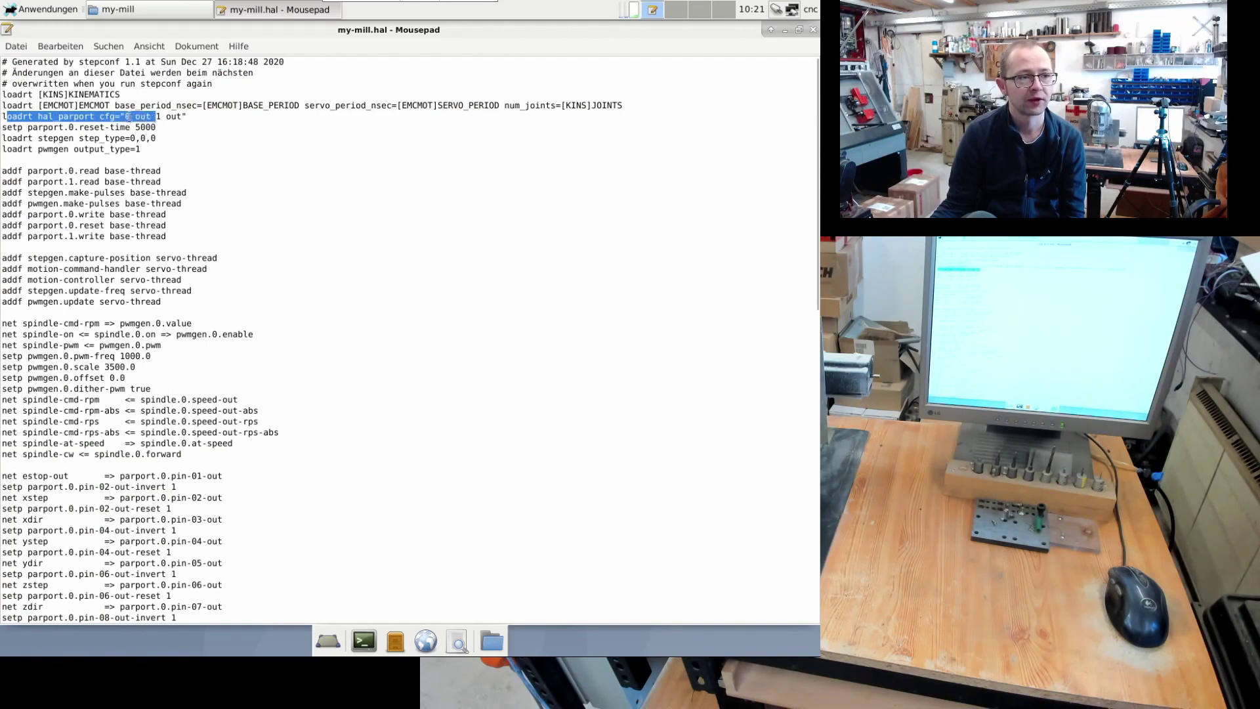
drag(125, 117, 145, 116)
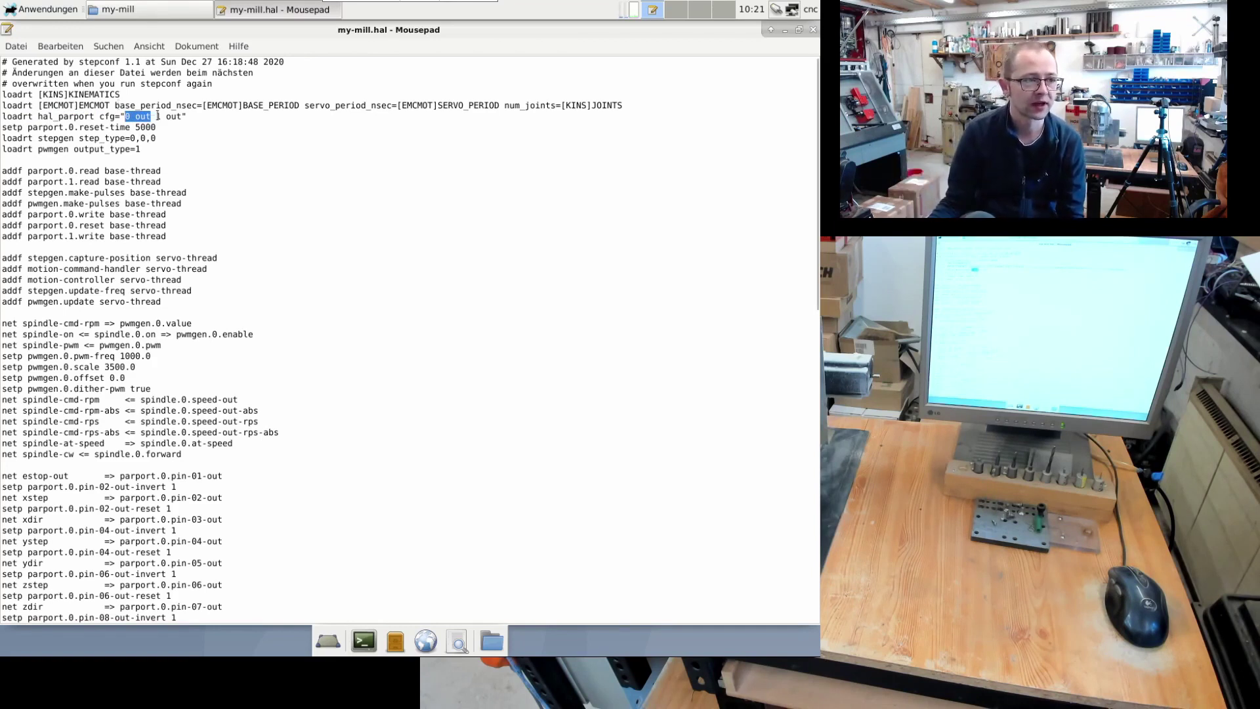
drag(156, 116, 180, 116)
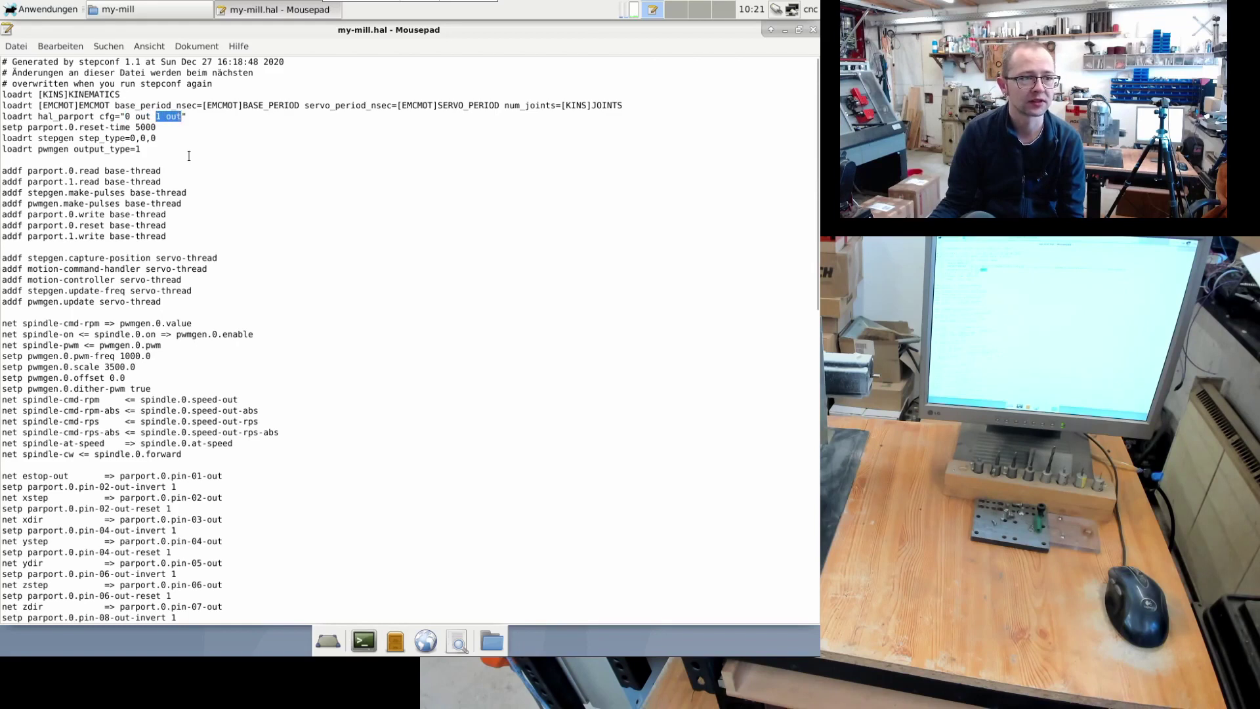
click(158, 116)
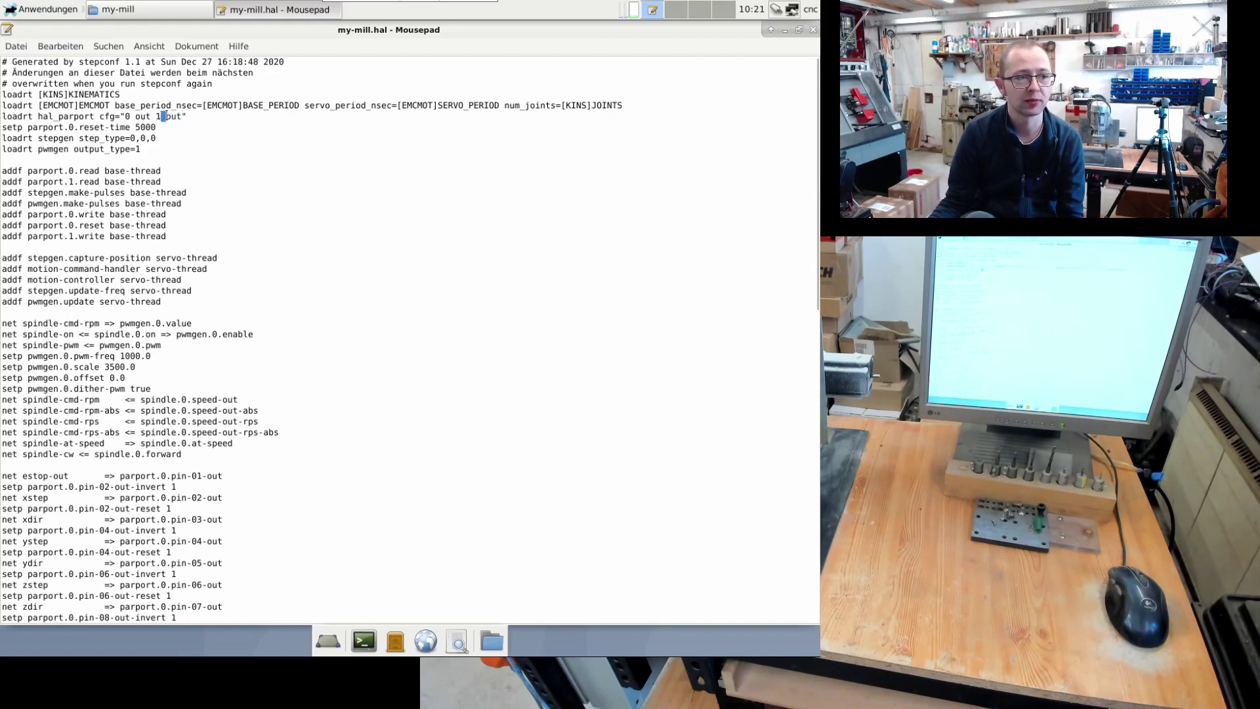
drag(164, 116, 180, 116)
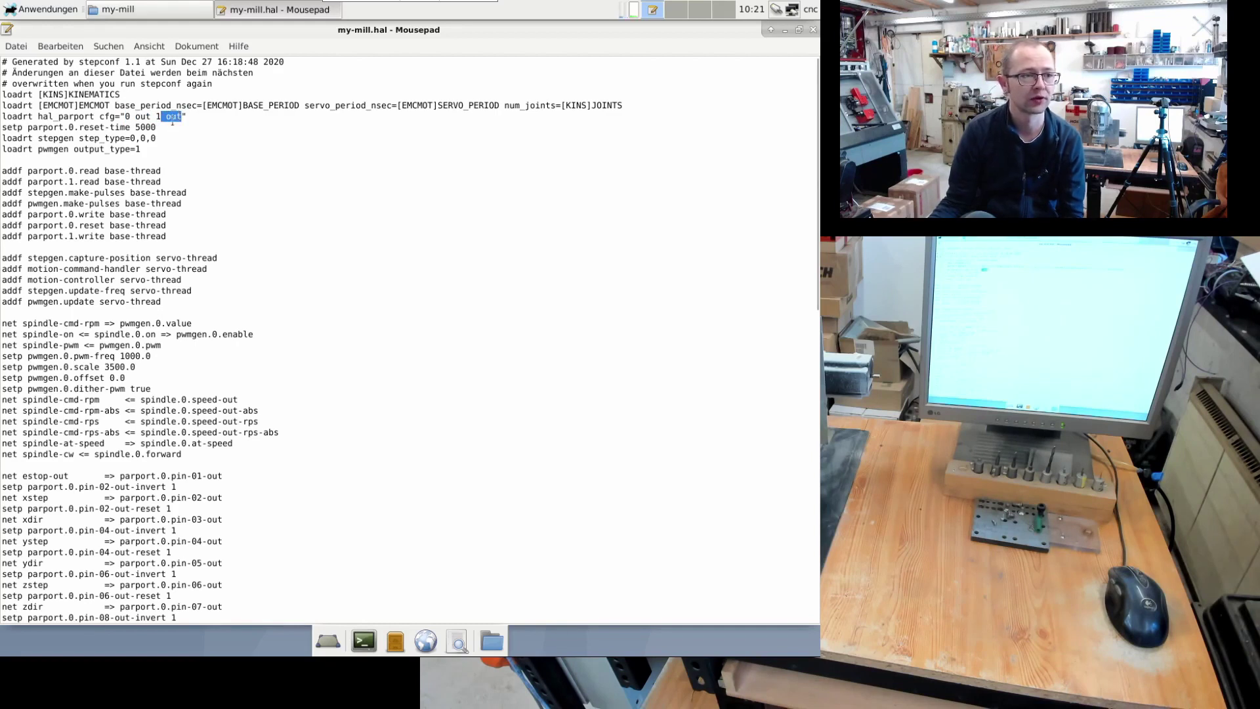
drag(55, 171, 198, 233)
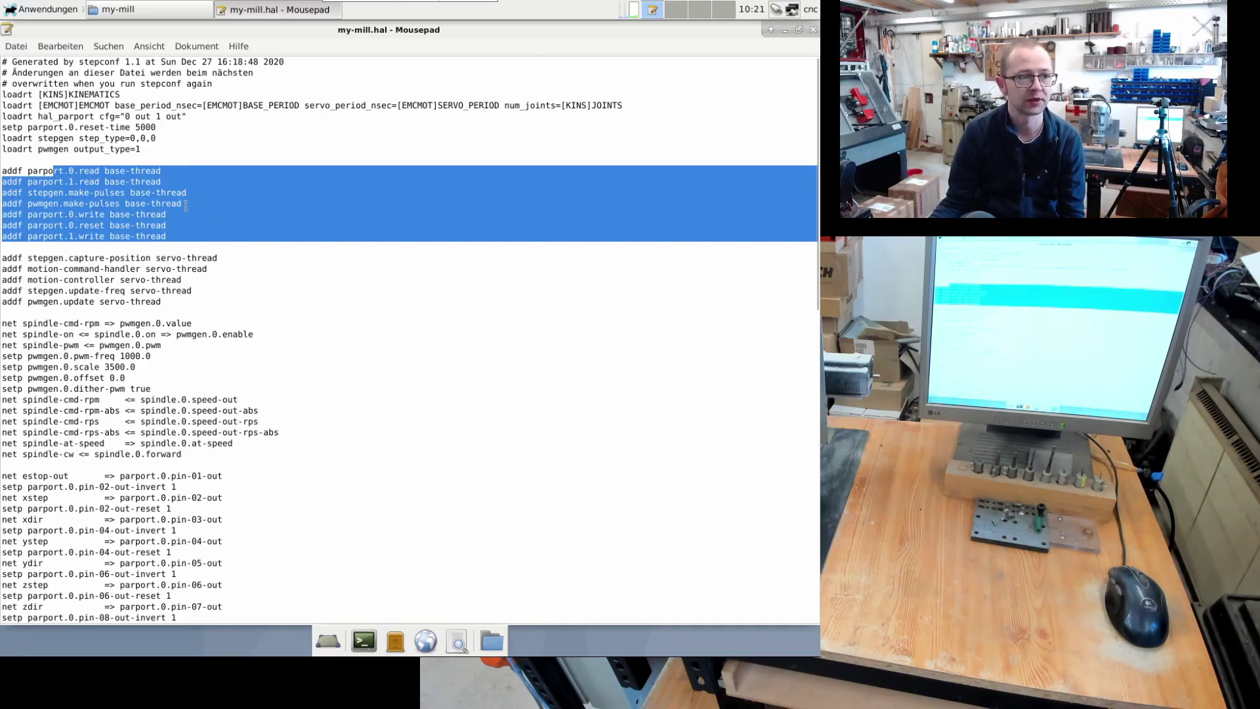
click(183, 205)
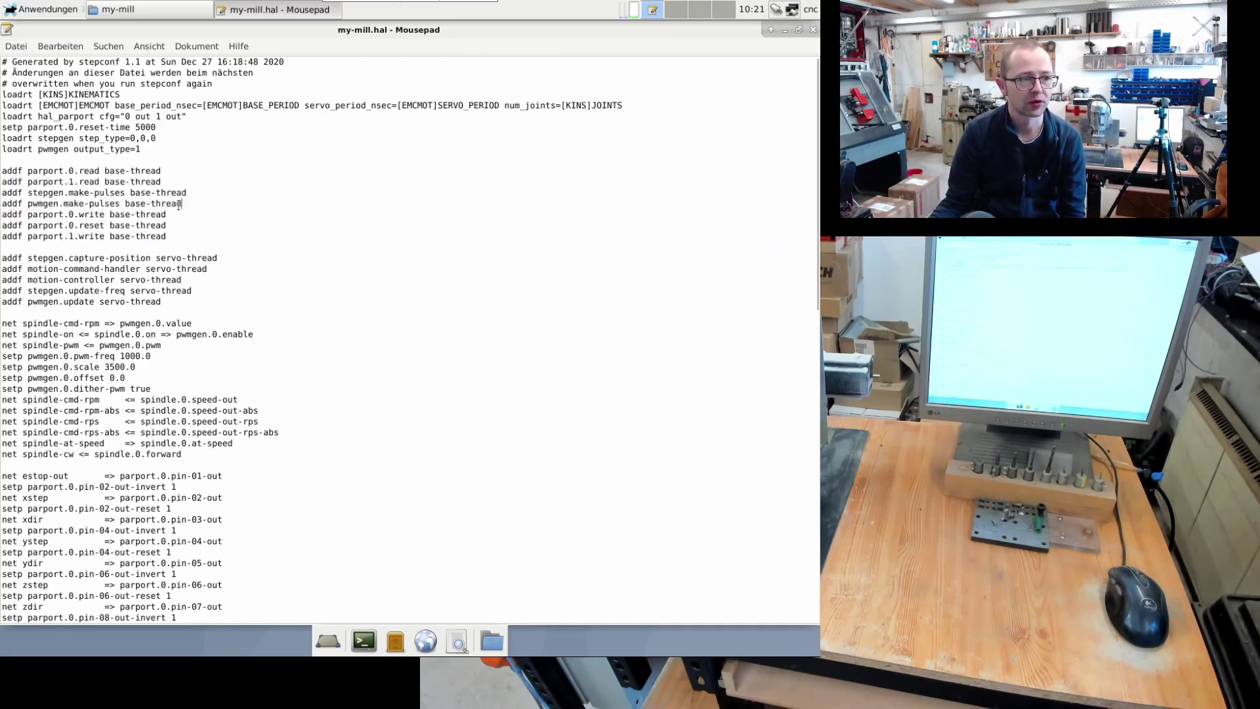
drag(40, 214, 169, 235)
click(169, 235)
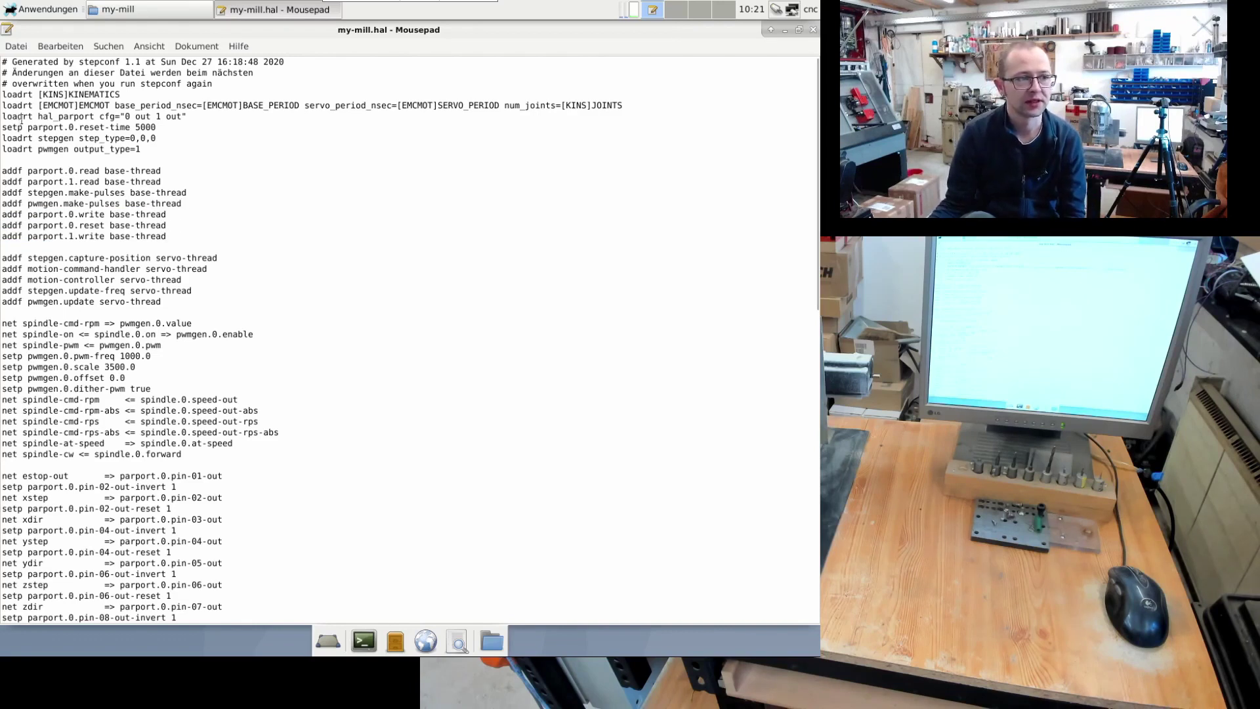
drag(17, 117, 181, 116)
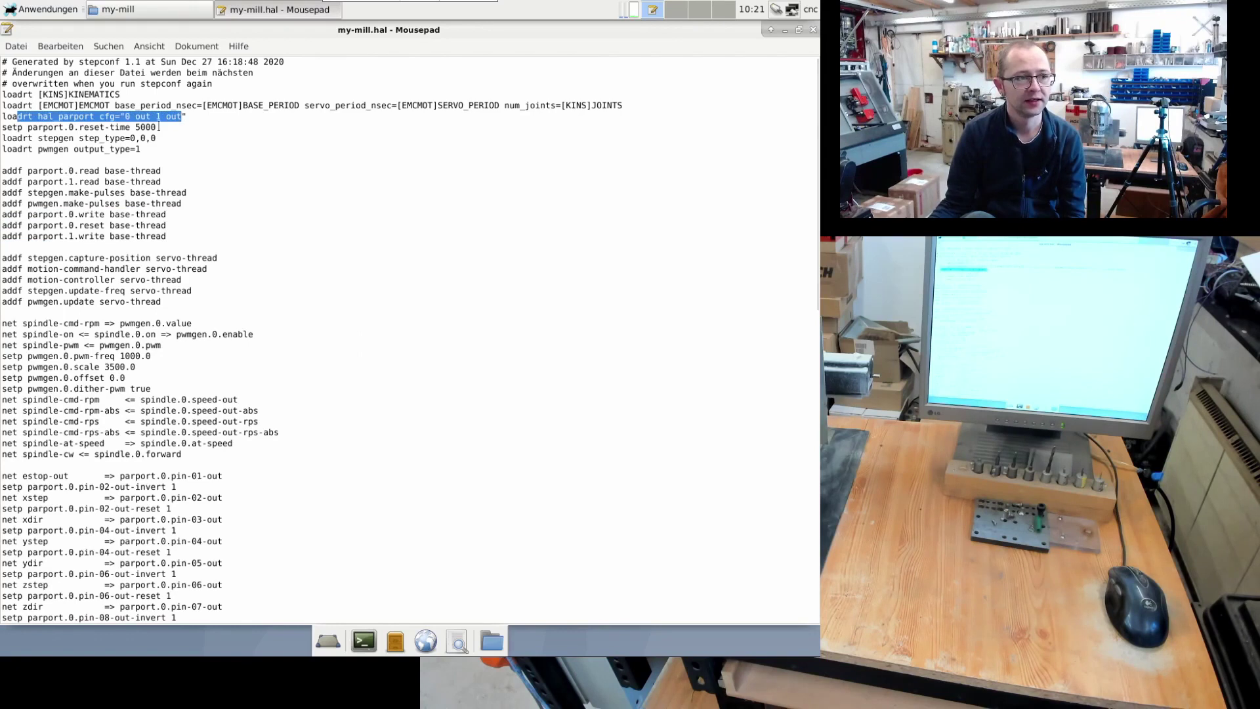
click(138, 203)
drag(138, 204, 167, 226)
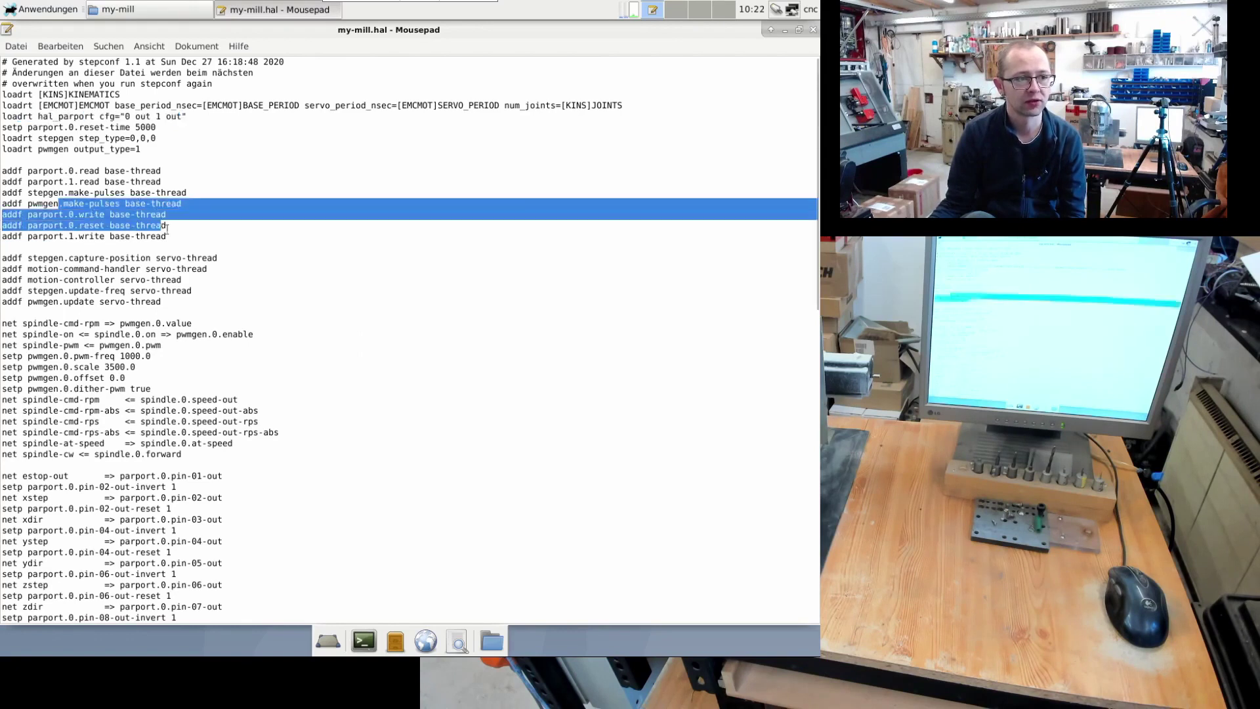
click(177, 235)
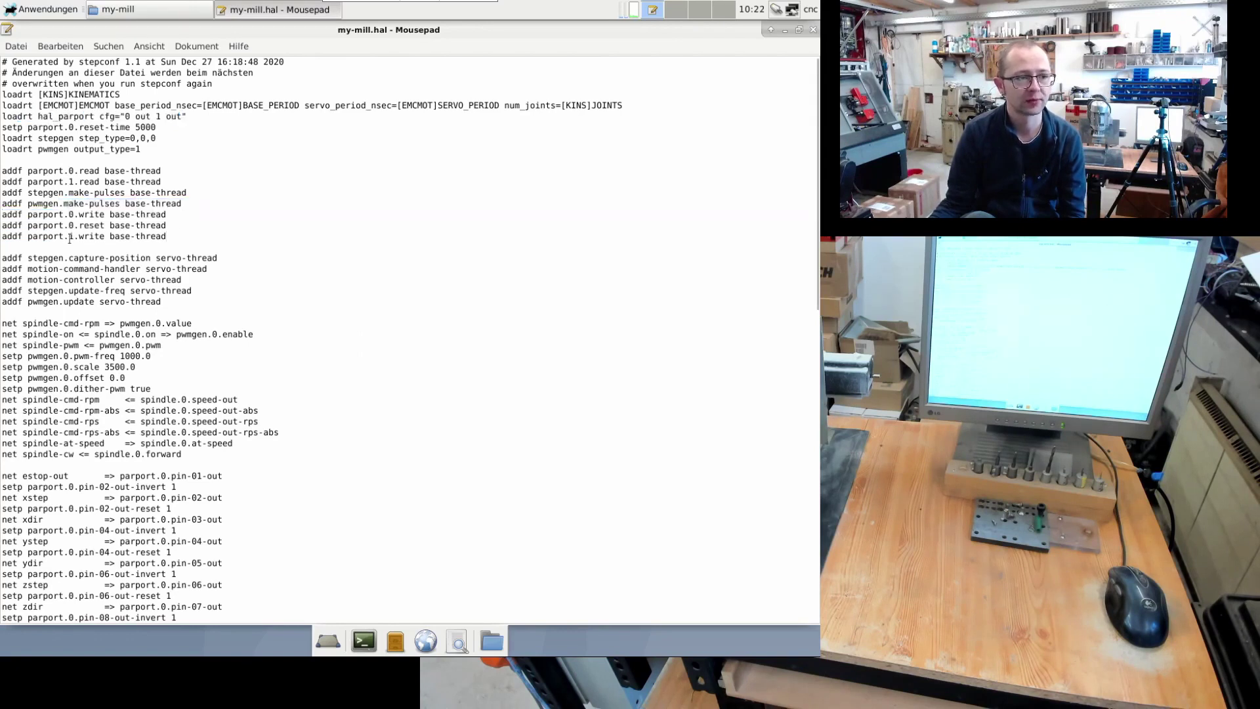
drag(69, 237, 77, 238)
click(127, 246)
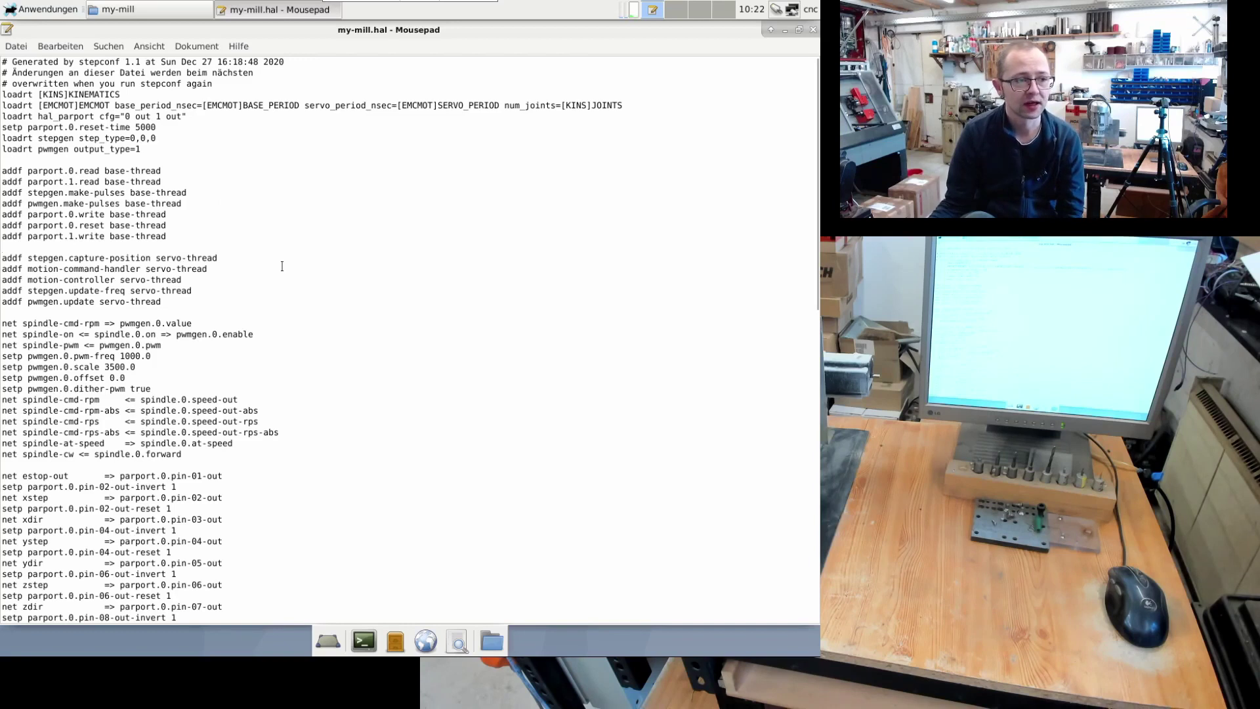
scroll(282, 265, down, 15)
scroll(282, 266, up, 8)
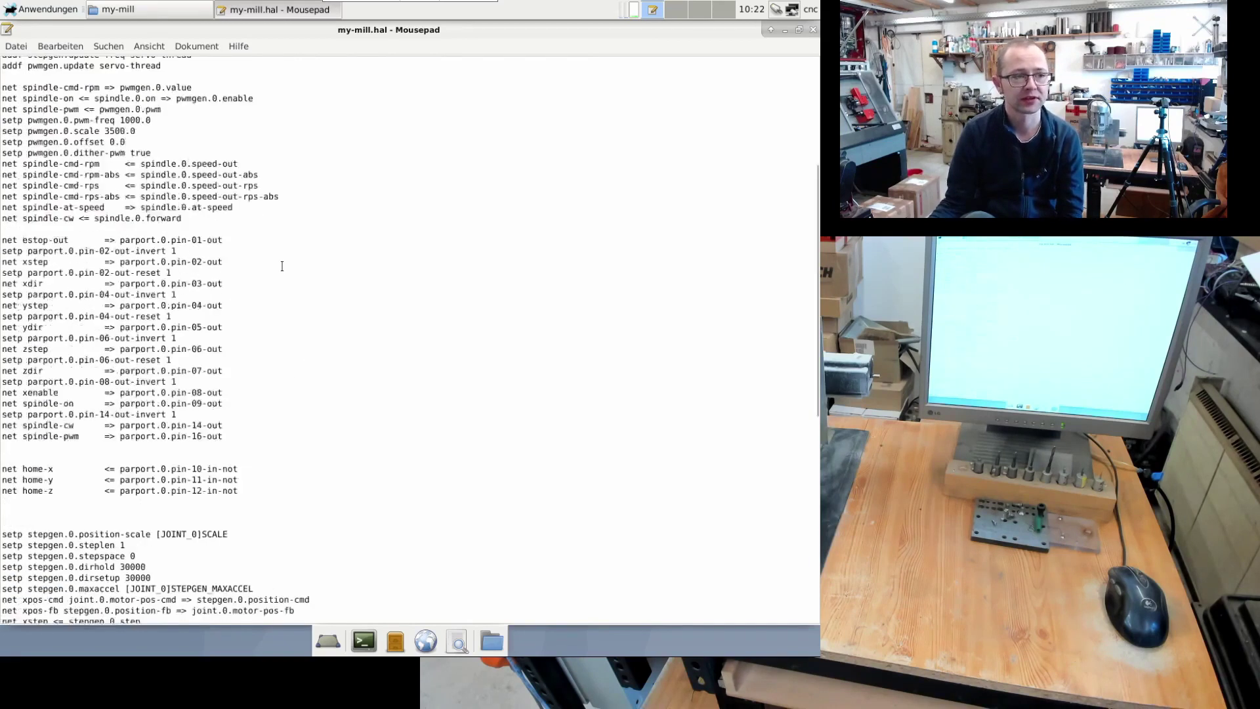
scroll(282, 266, up, 7)
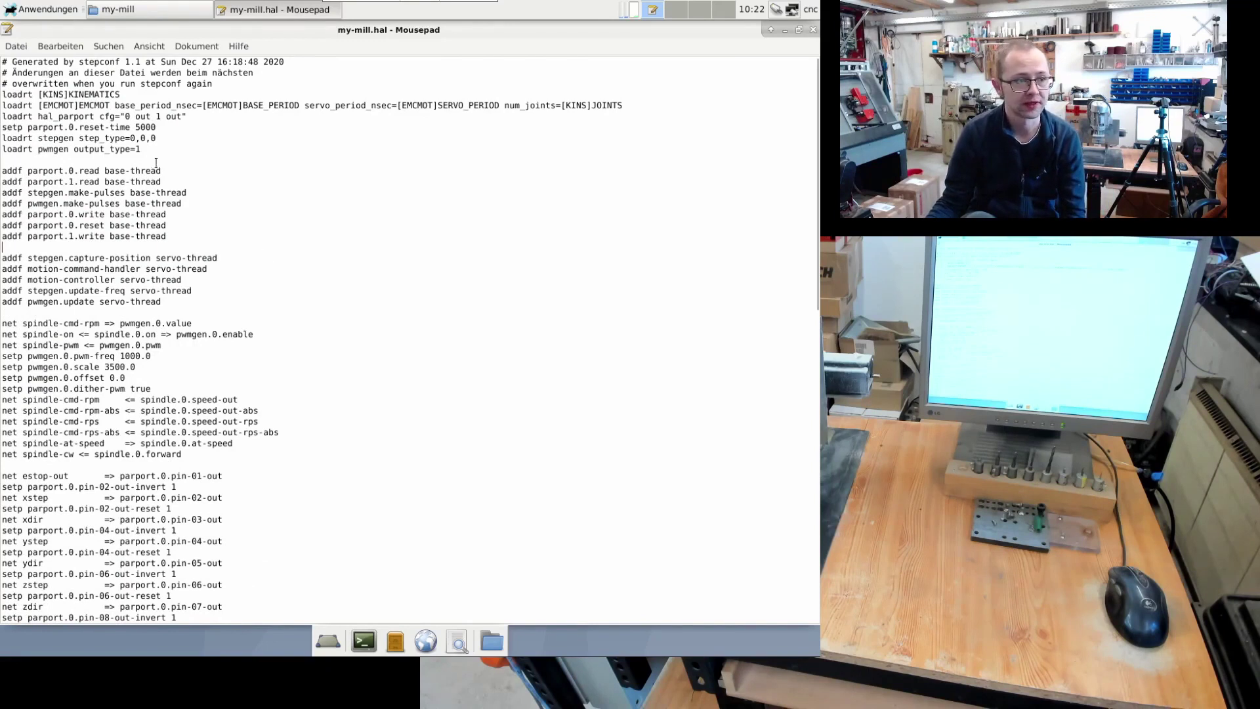
click(813, 29)
- Start LinuxCNC with the my-mill configuration and open HAL-Konfiguration anzeigen from the Maschine menu
click(530, 30)
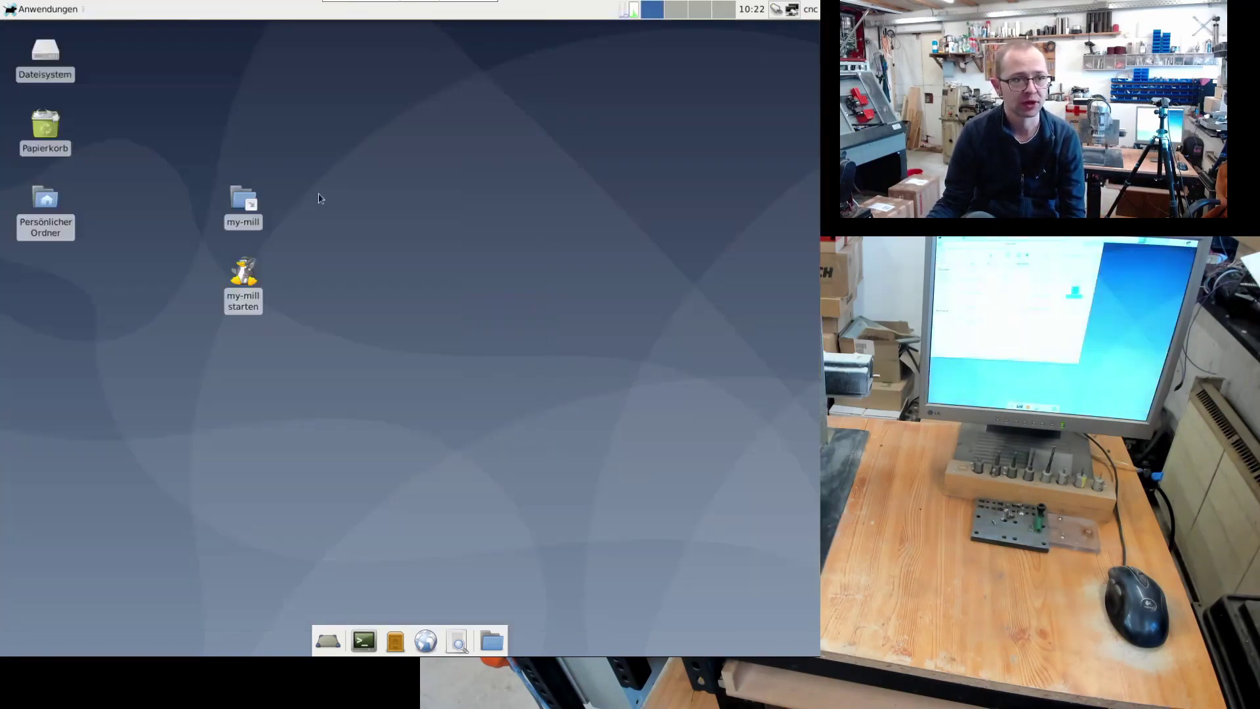
double_click(243, 274)
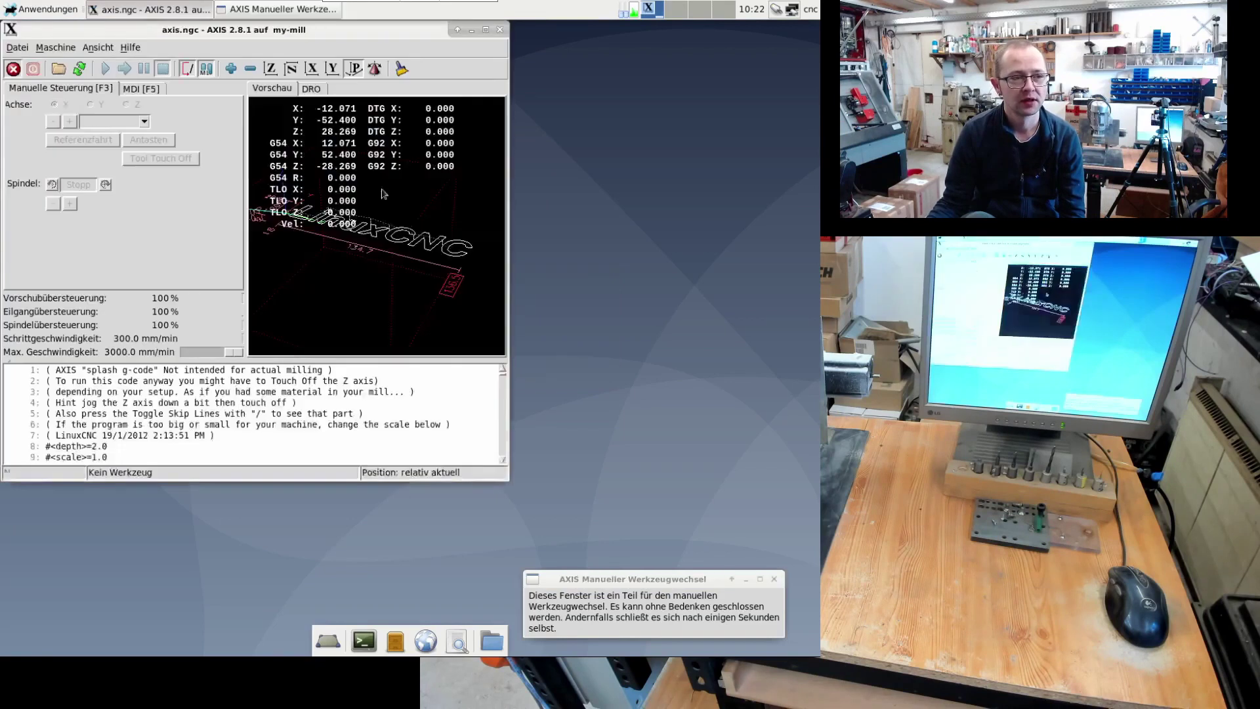
click(55, 48)
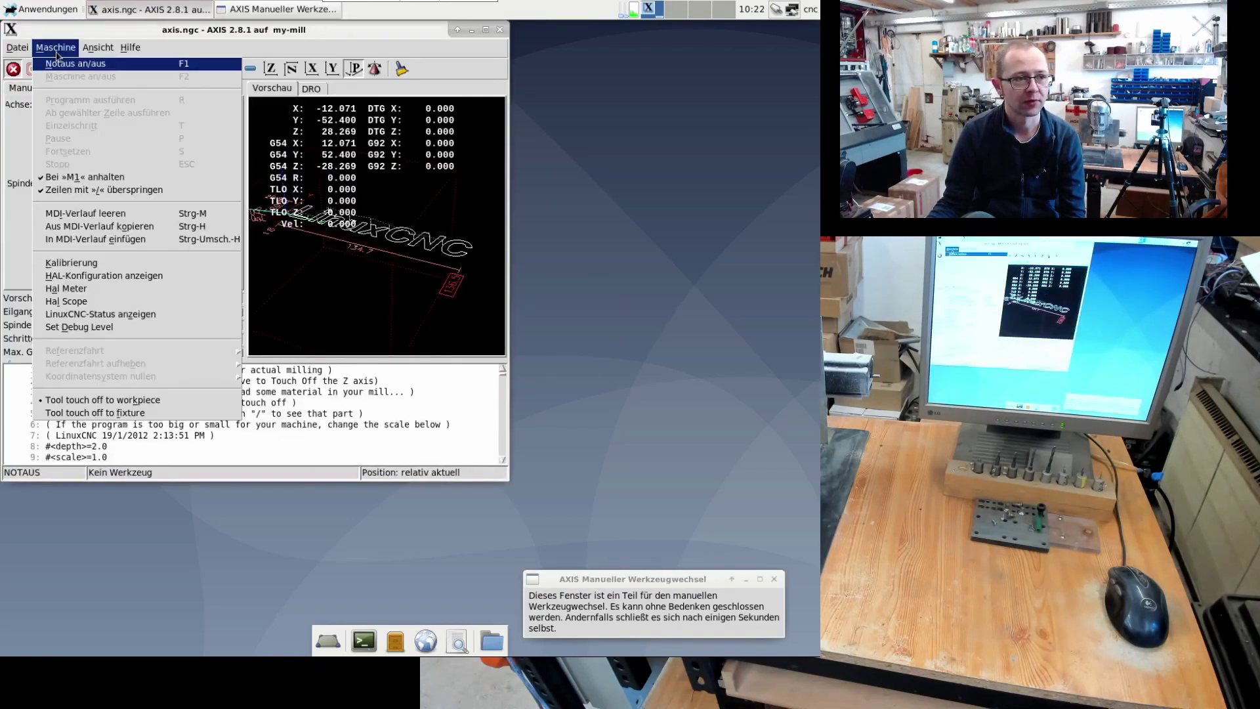
click(56, 48)
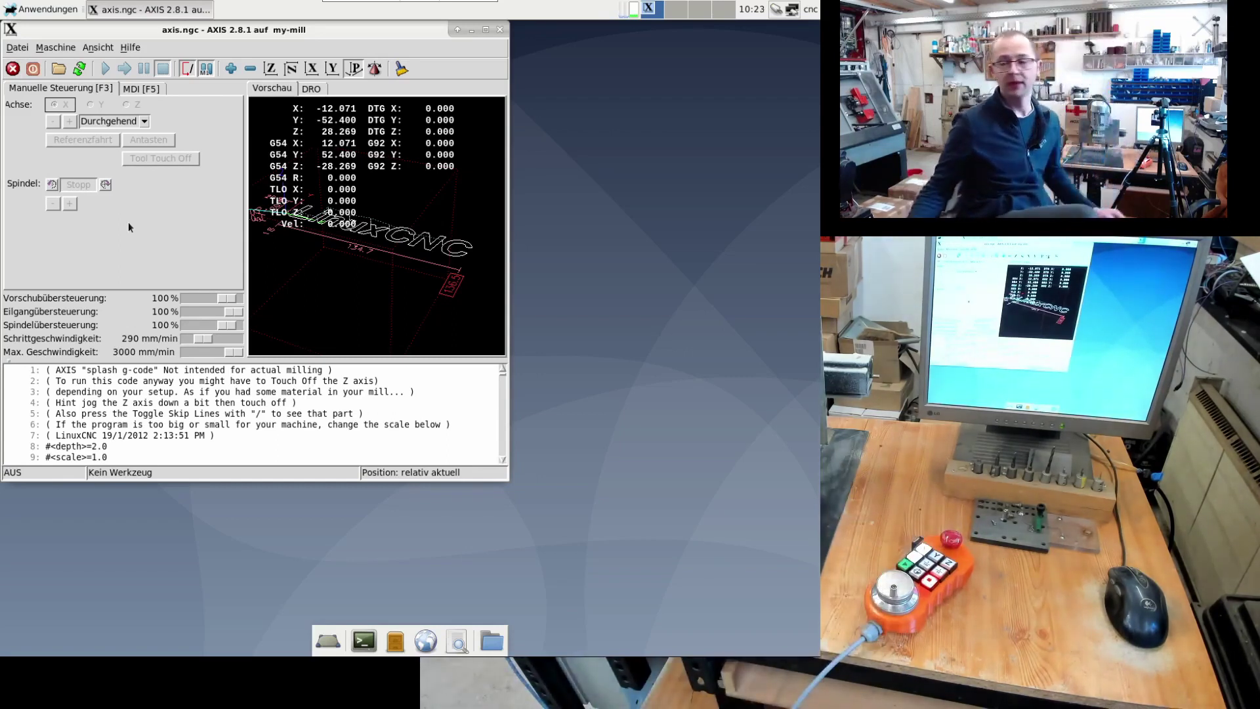
click(55, 49)
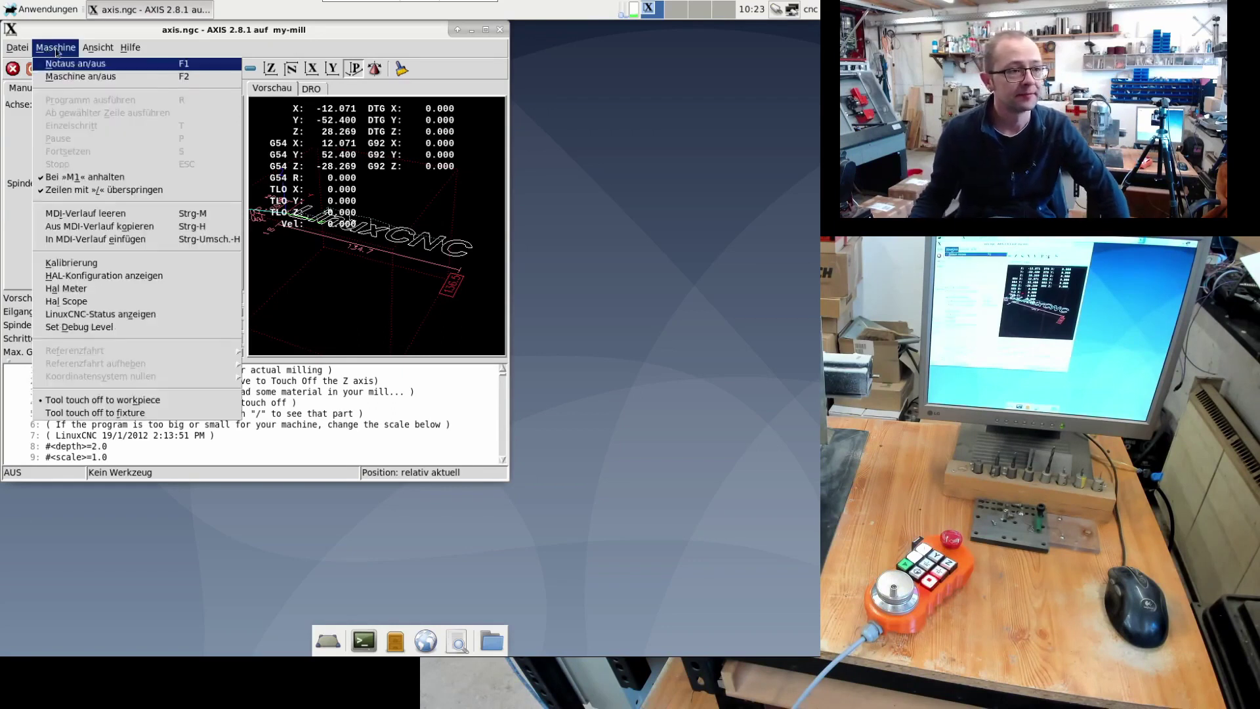
click(132, 278)
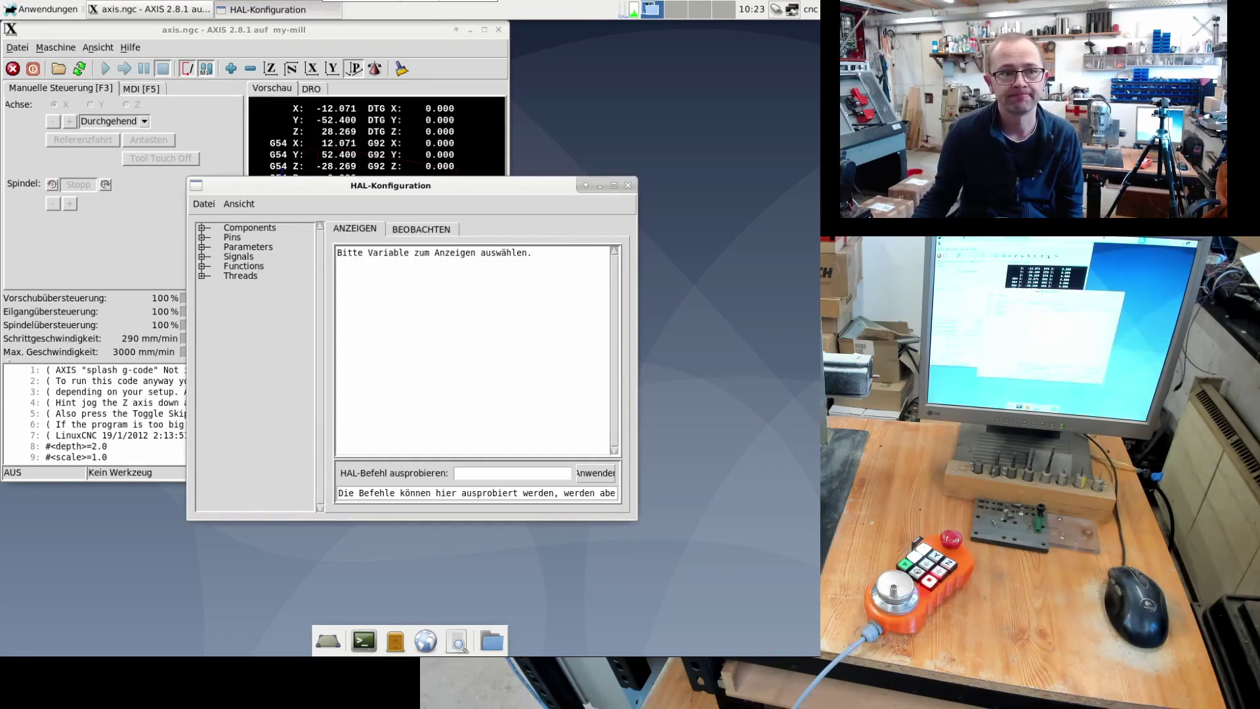
- Expand Pins and parport in the HAL tree, enlarge the window, and list the parport.0 pins
click(202, 237)
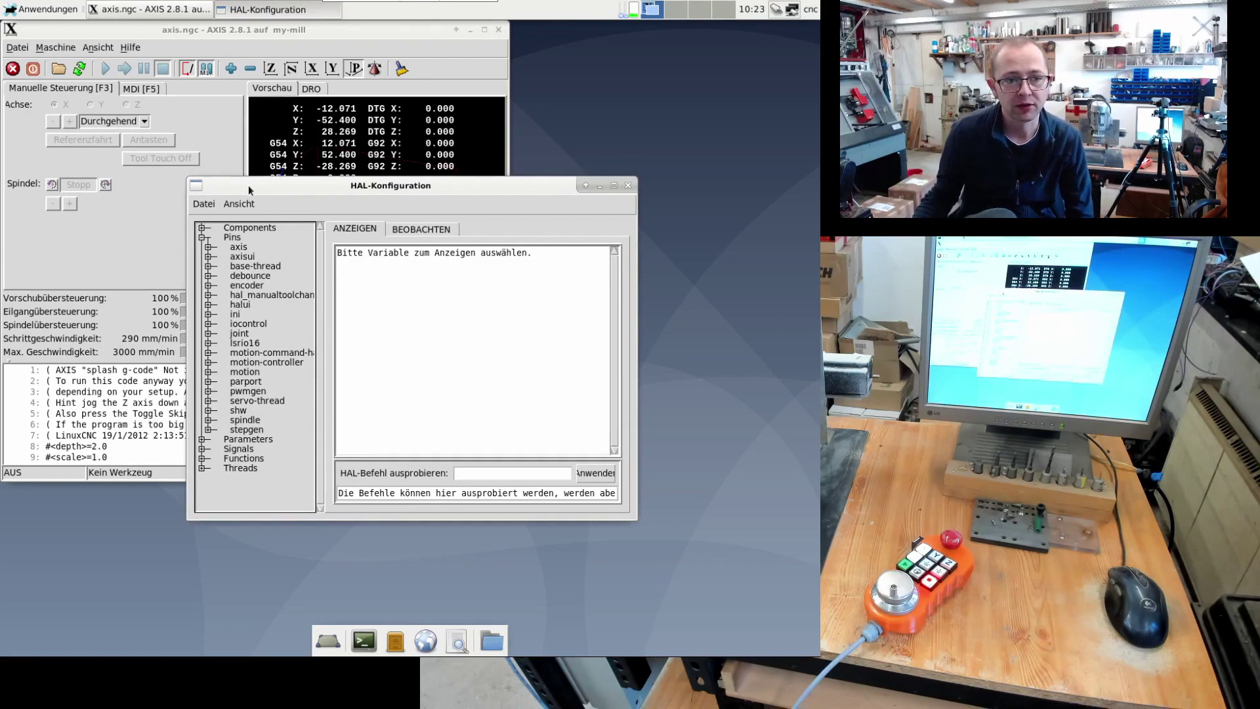
drag(252, 189, 308, 205)
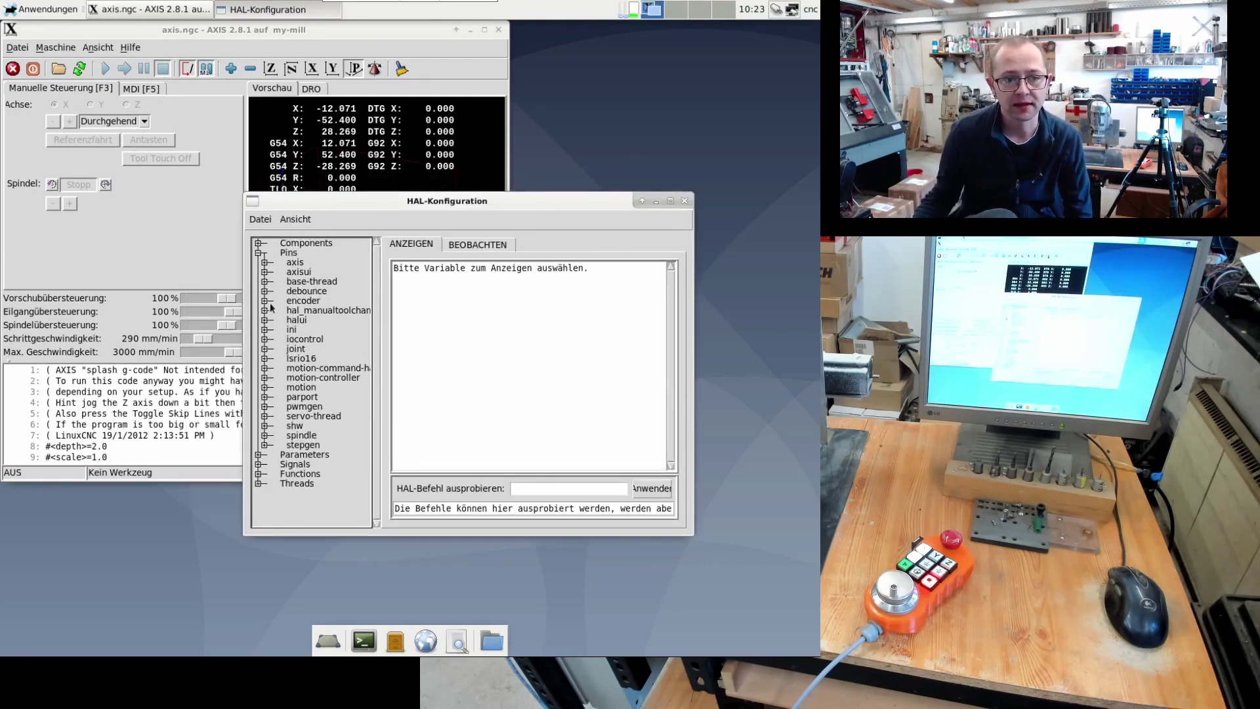
click(265, 397)
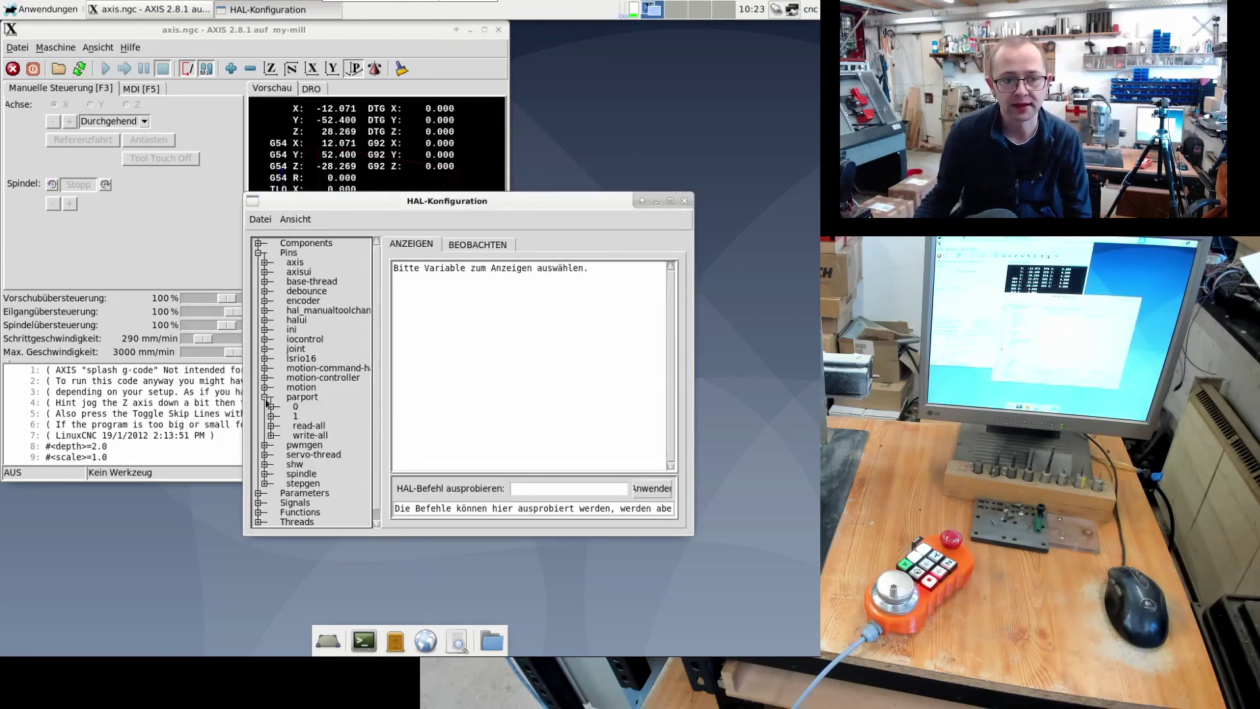
drag(363, 200, 343, 131)
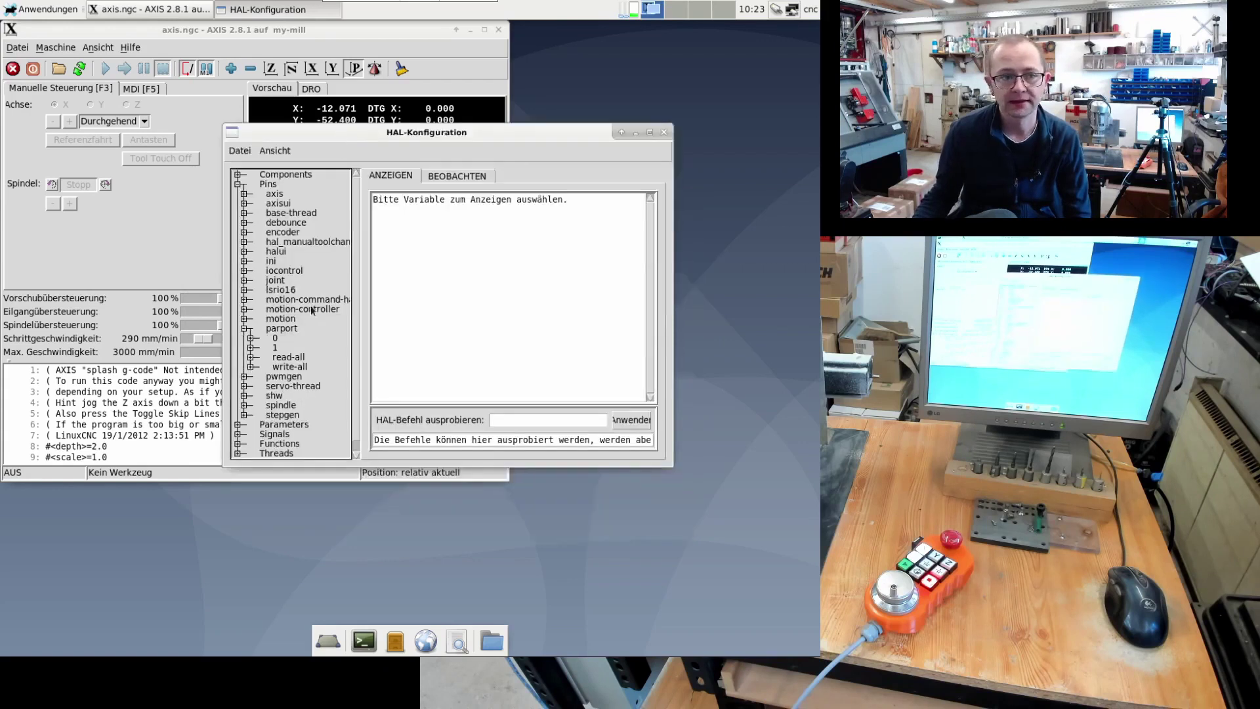
drag(672, 467, 724, 588)
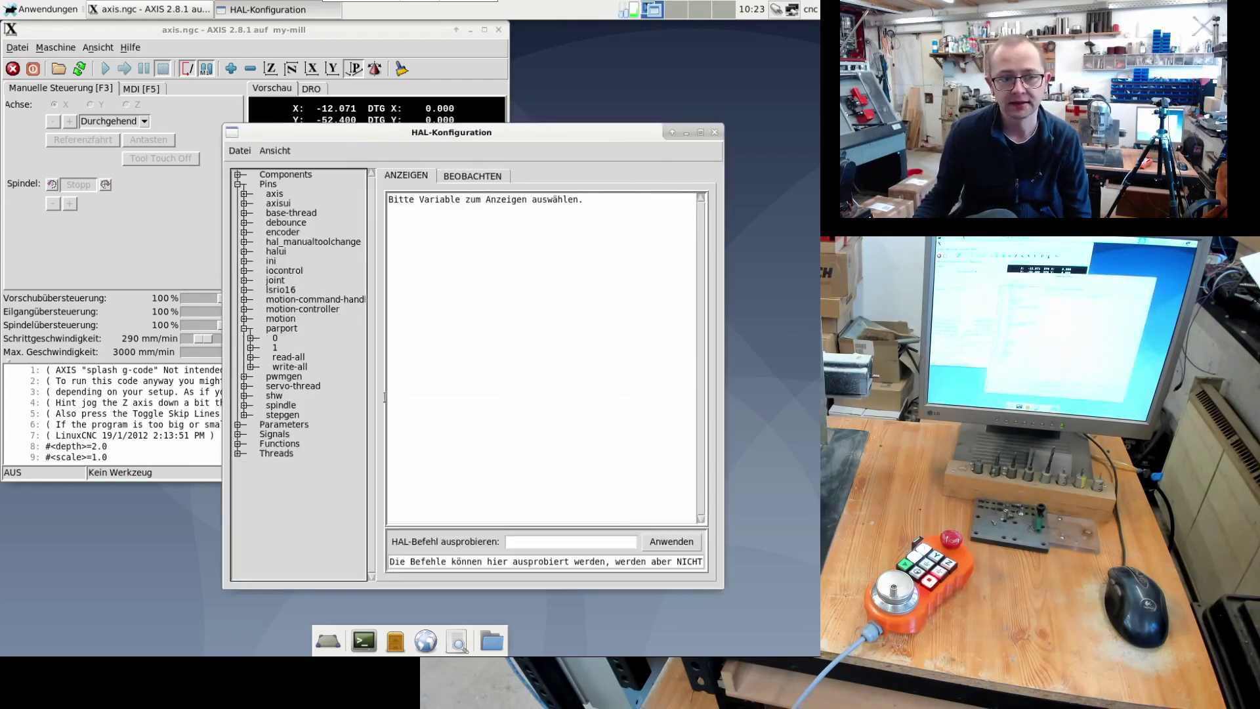
click(276, 338)
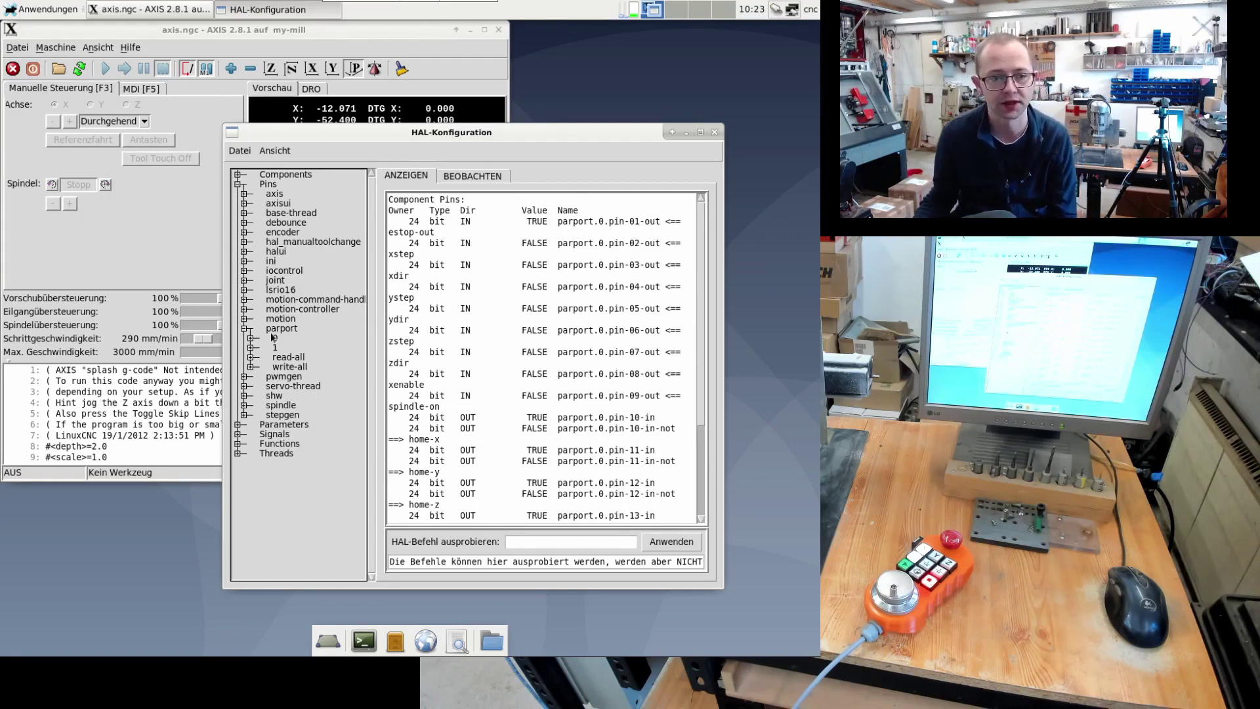
- Compare the parport.0 and parport.1 pin listings, ending on parport.1 with pin-13-in-not and pin-10-in
click(275, 348)
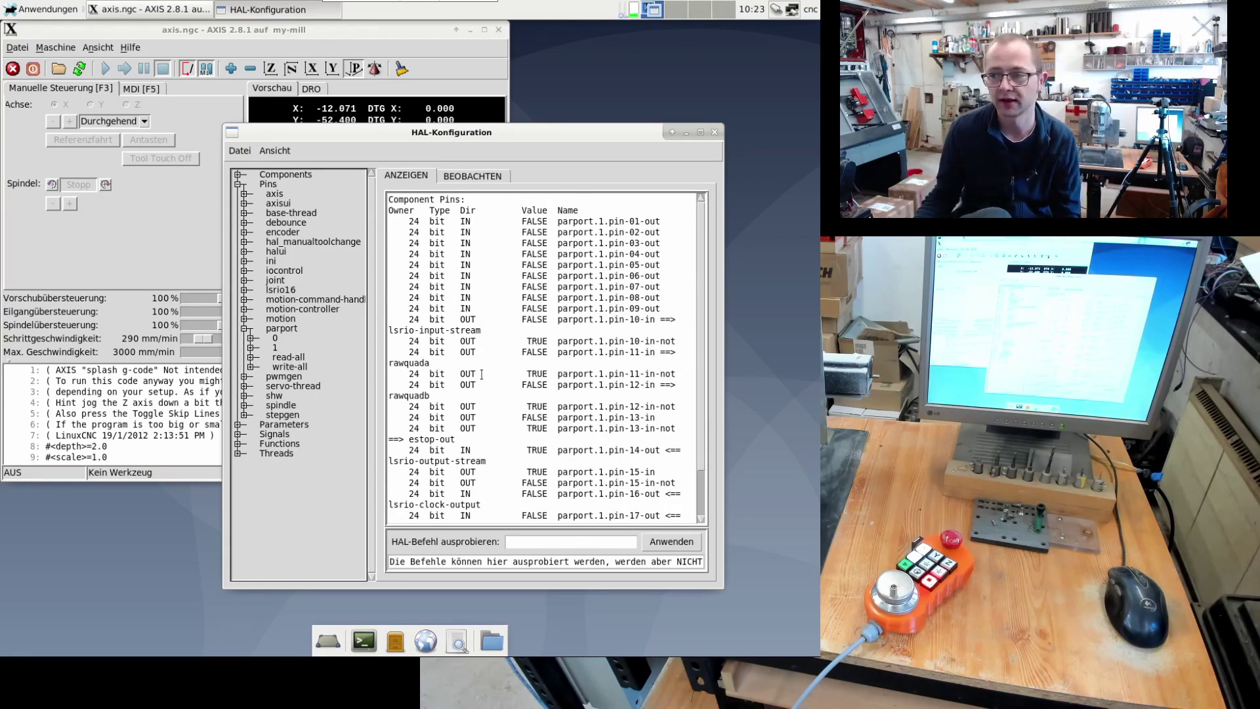
click(250, 348)
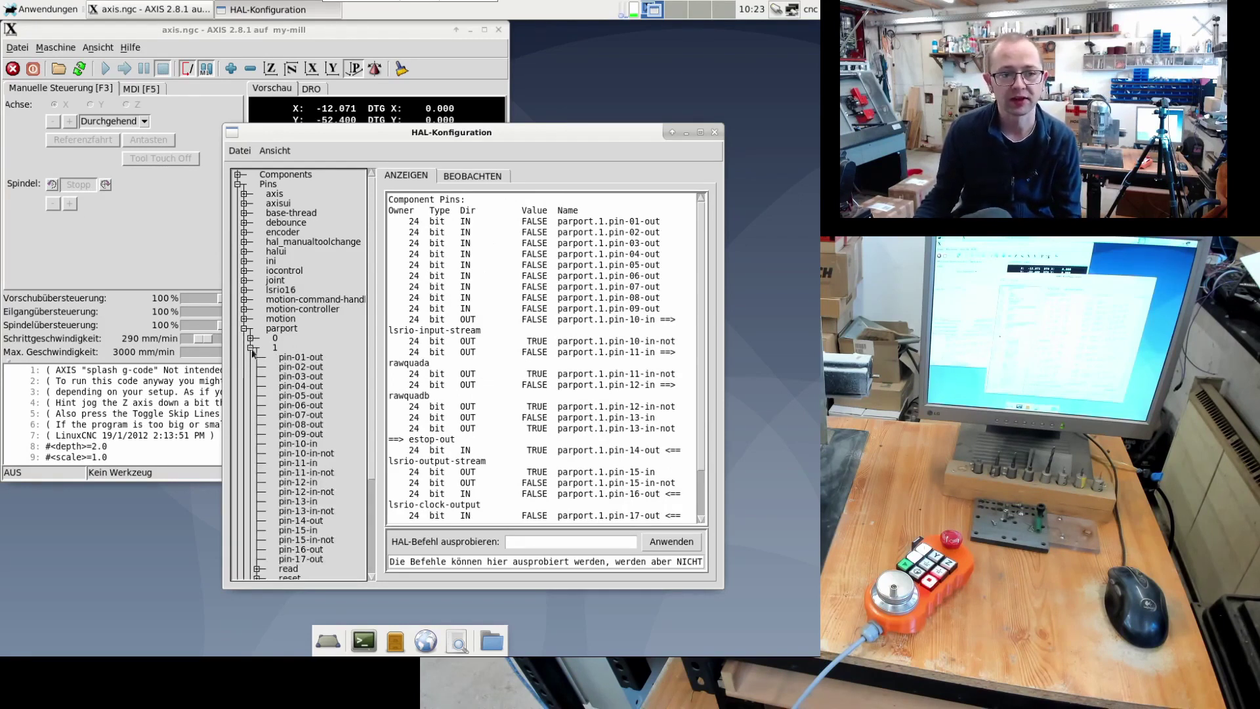
click(251, 349)
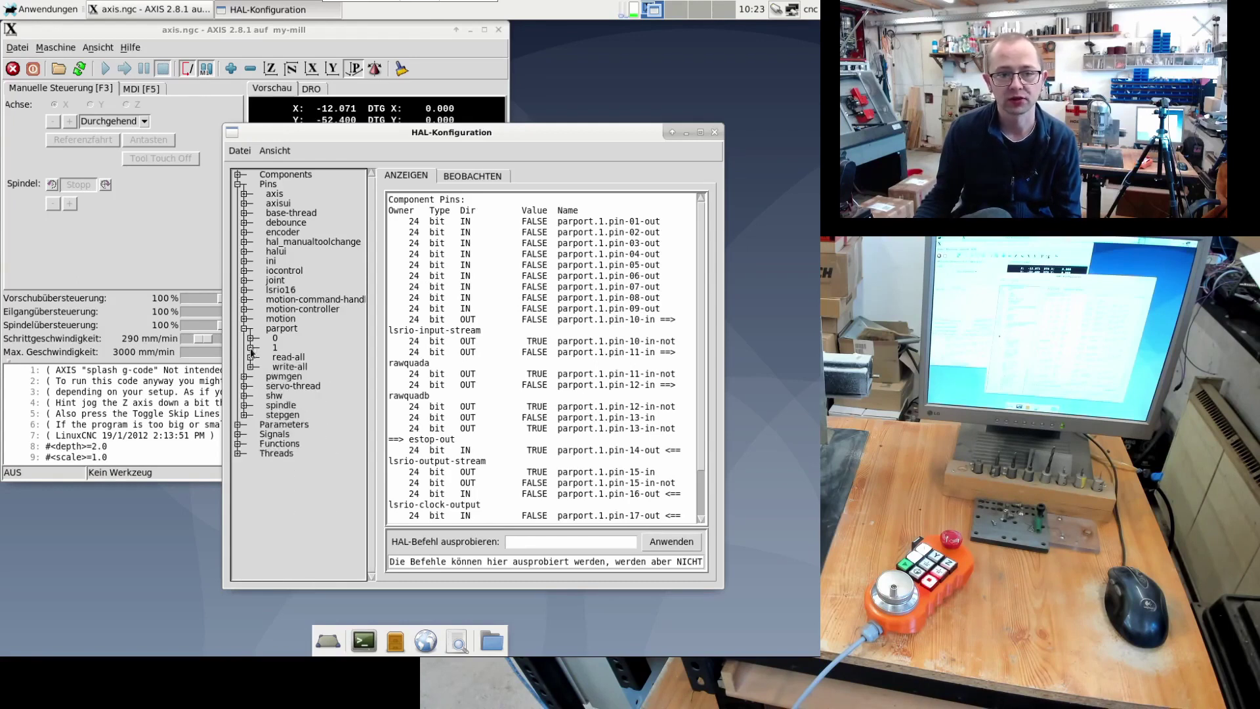
click(276, 338)
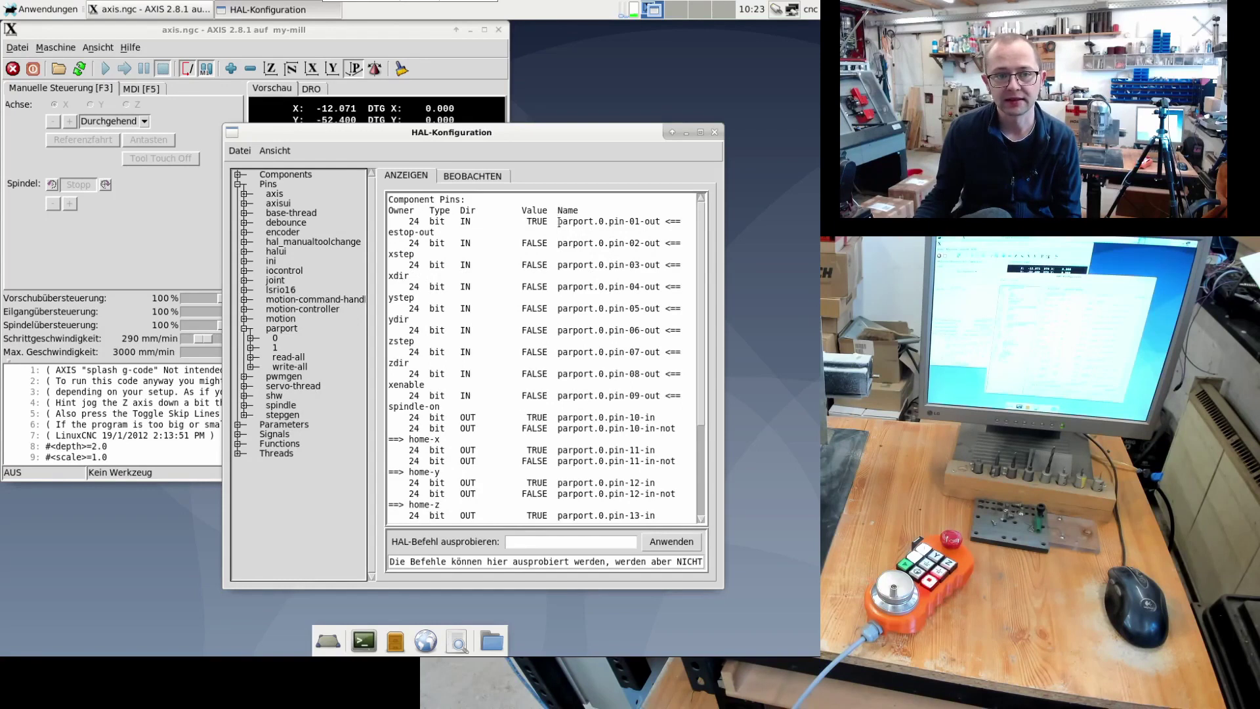
drag(559, 222, 661, 222)
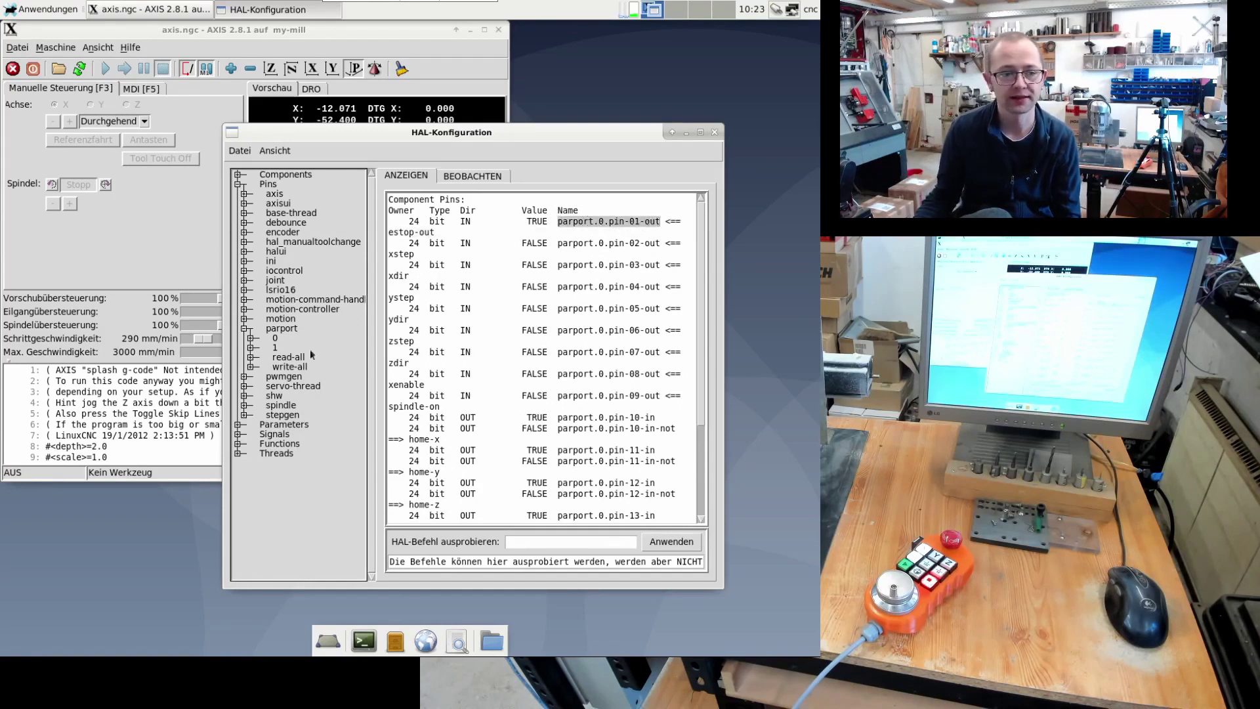
click(275, 348)
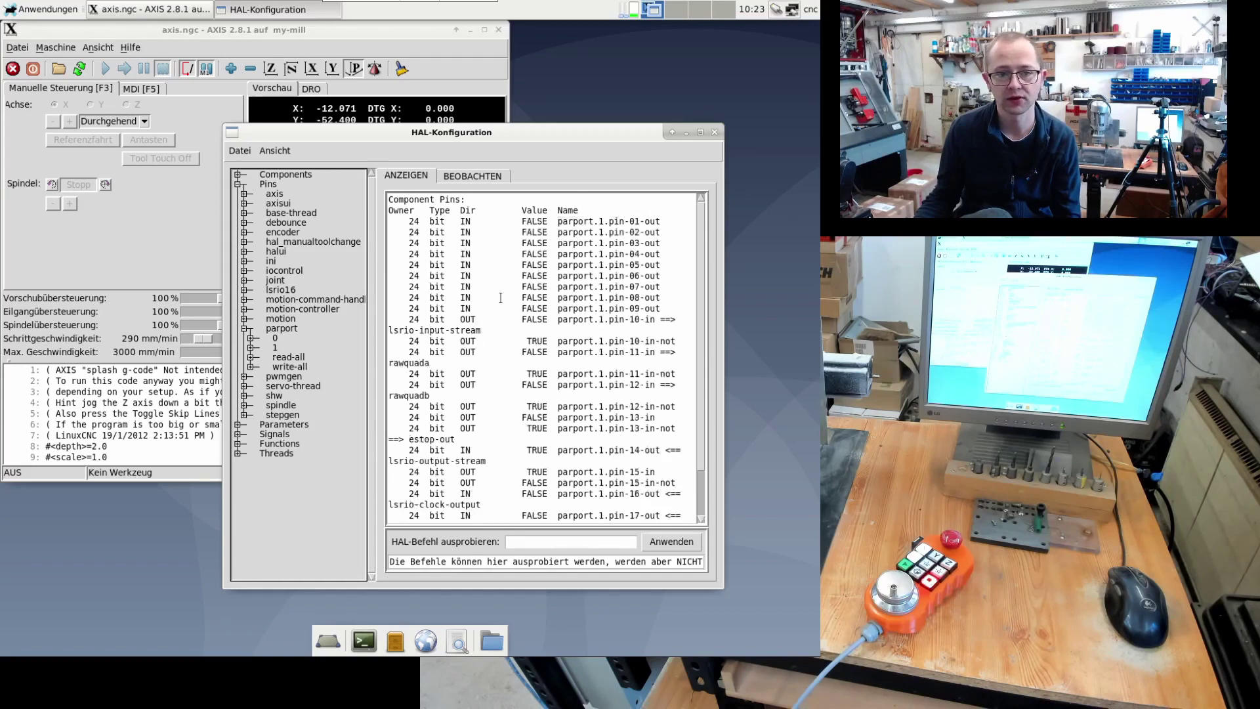
drag(558, 221, 636, 222)
click(605, 222)
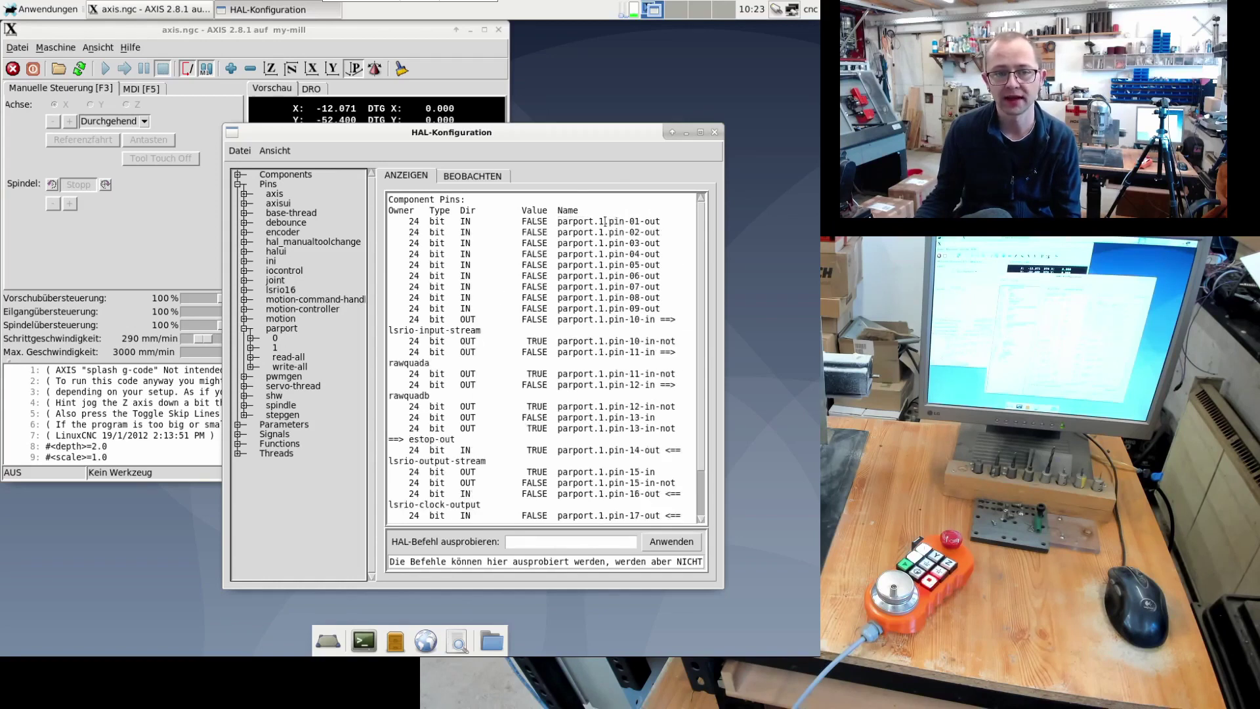
click(275, 339)
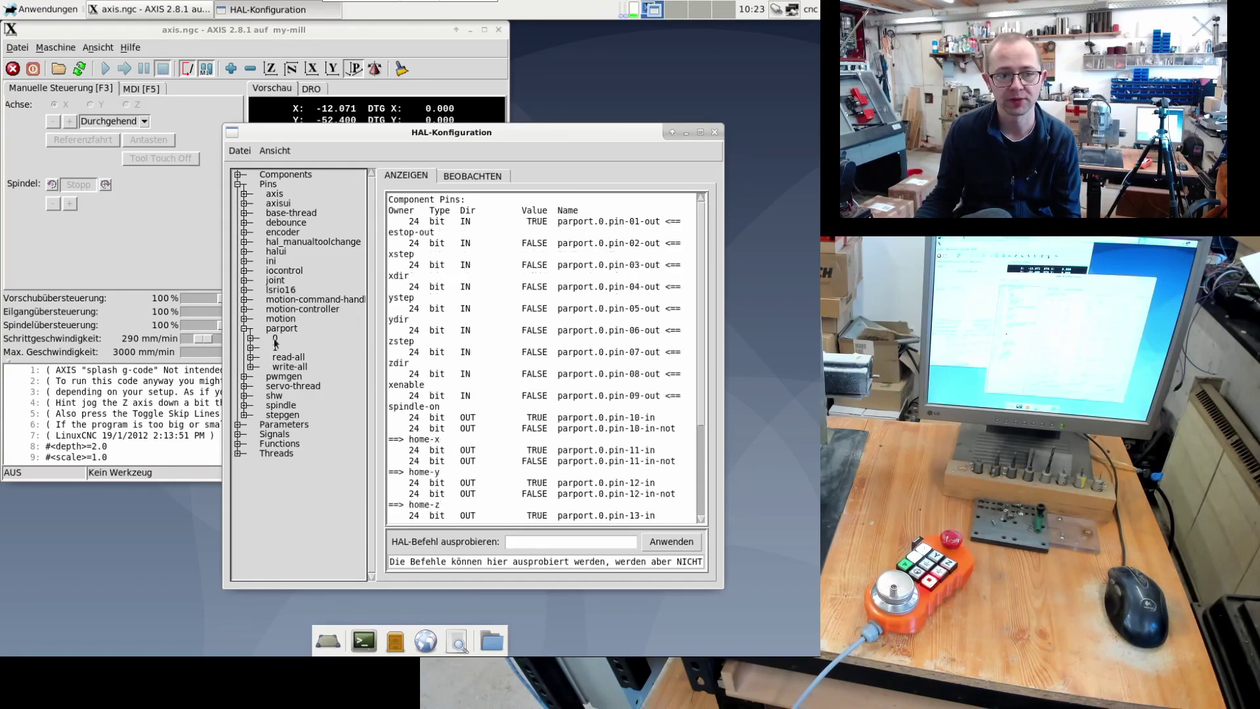
double_click(600, 221)
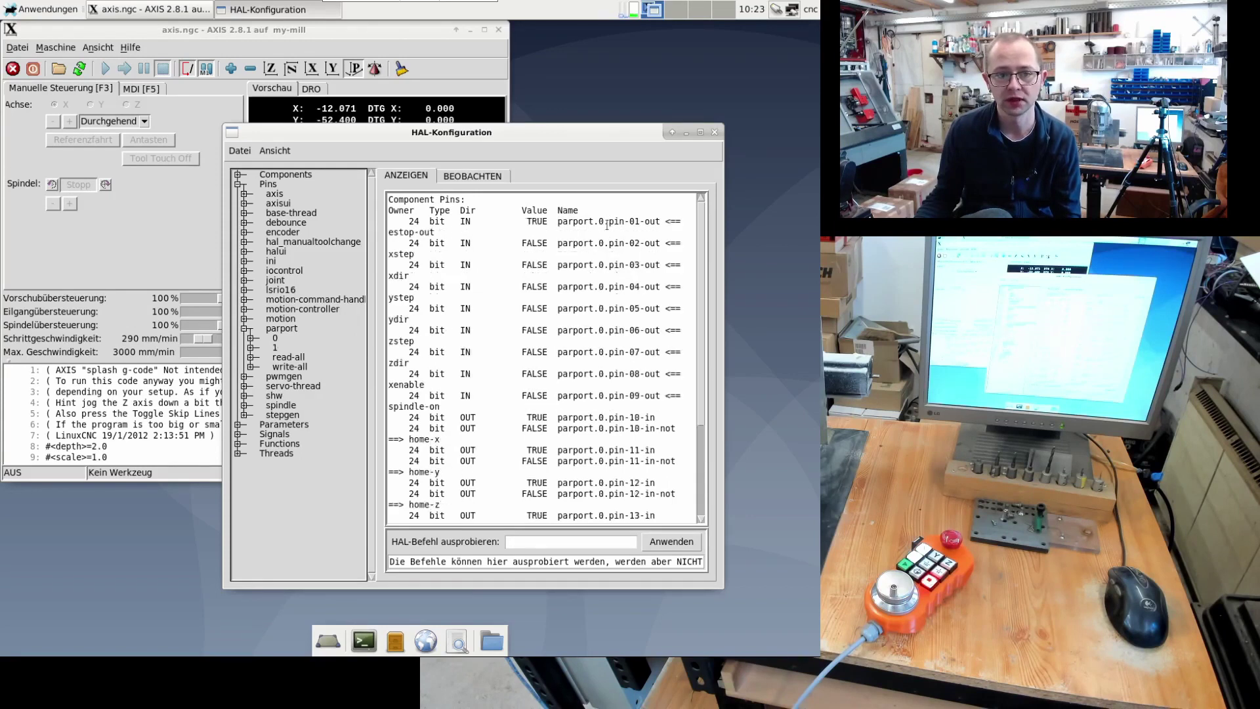
click(275, 348)
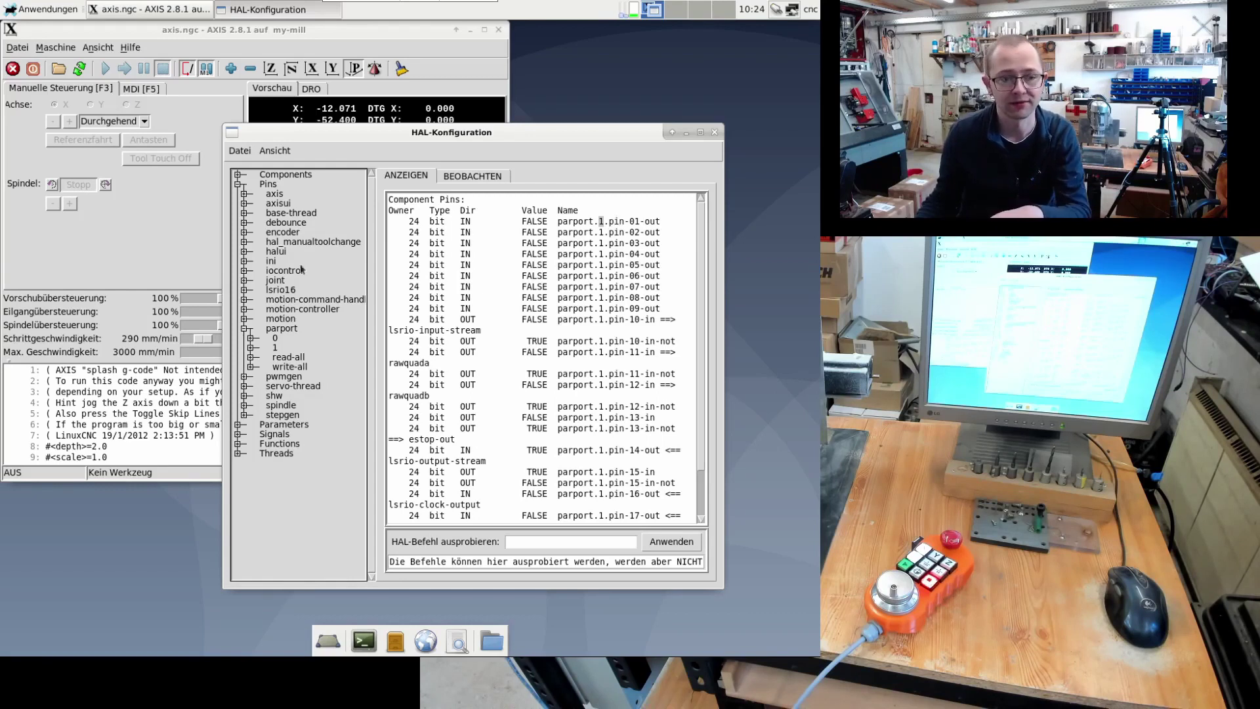
click(276, 338)
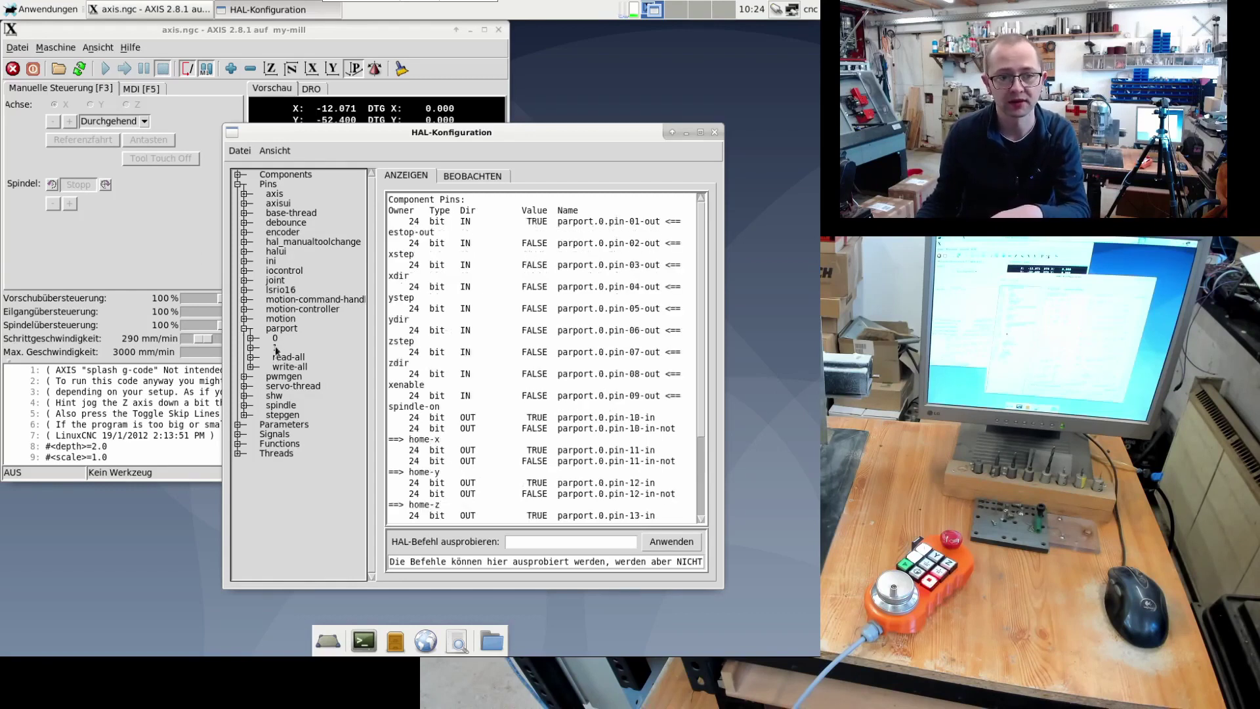
click(275, 349)
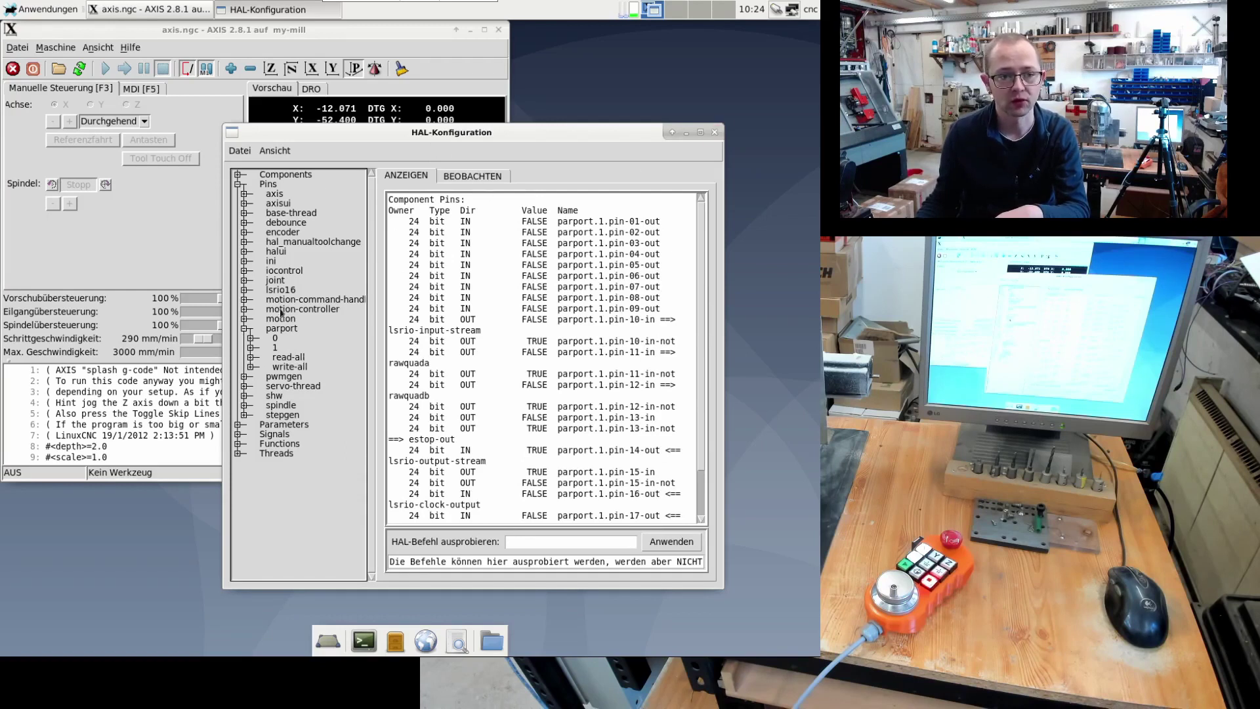
click(473, 177)
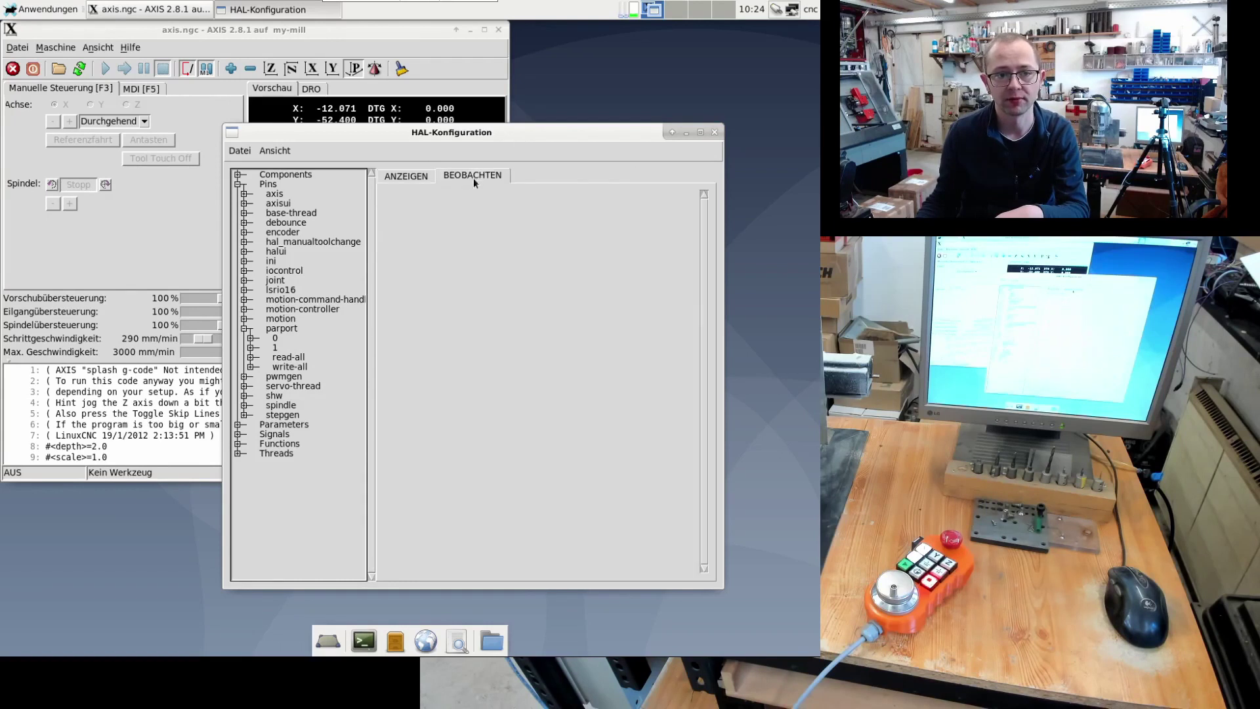
- Add parport.1 input pins 13, 12, 11, 10 and 15 to the HAL watch list
click(252, 348)
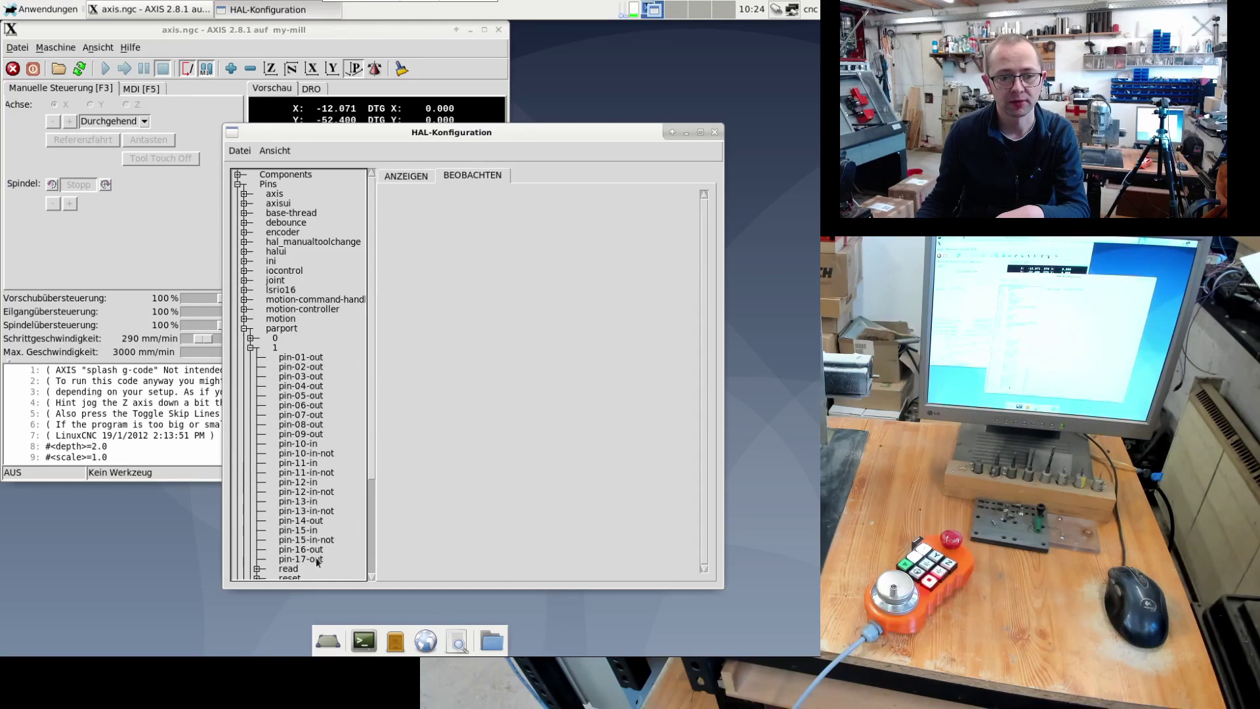
click(306, 502)
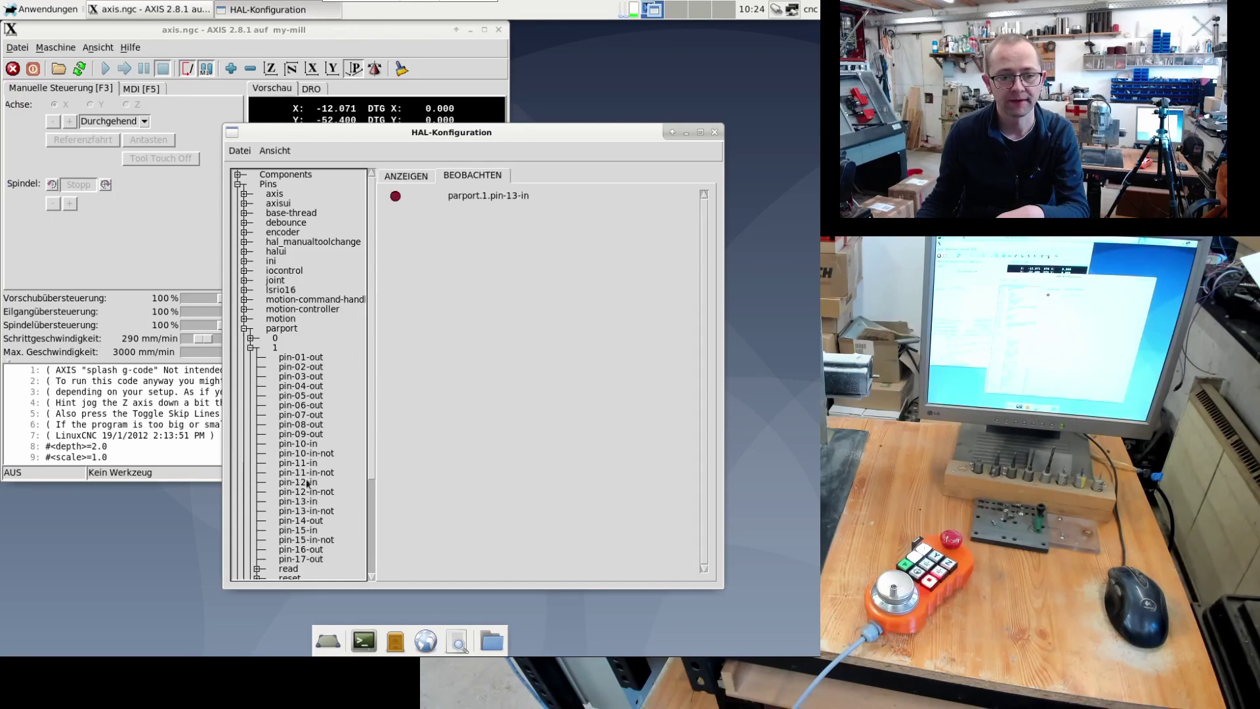
click(309, 483)
click(310, 464)
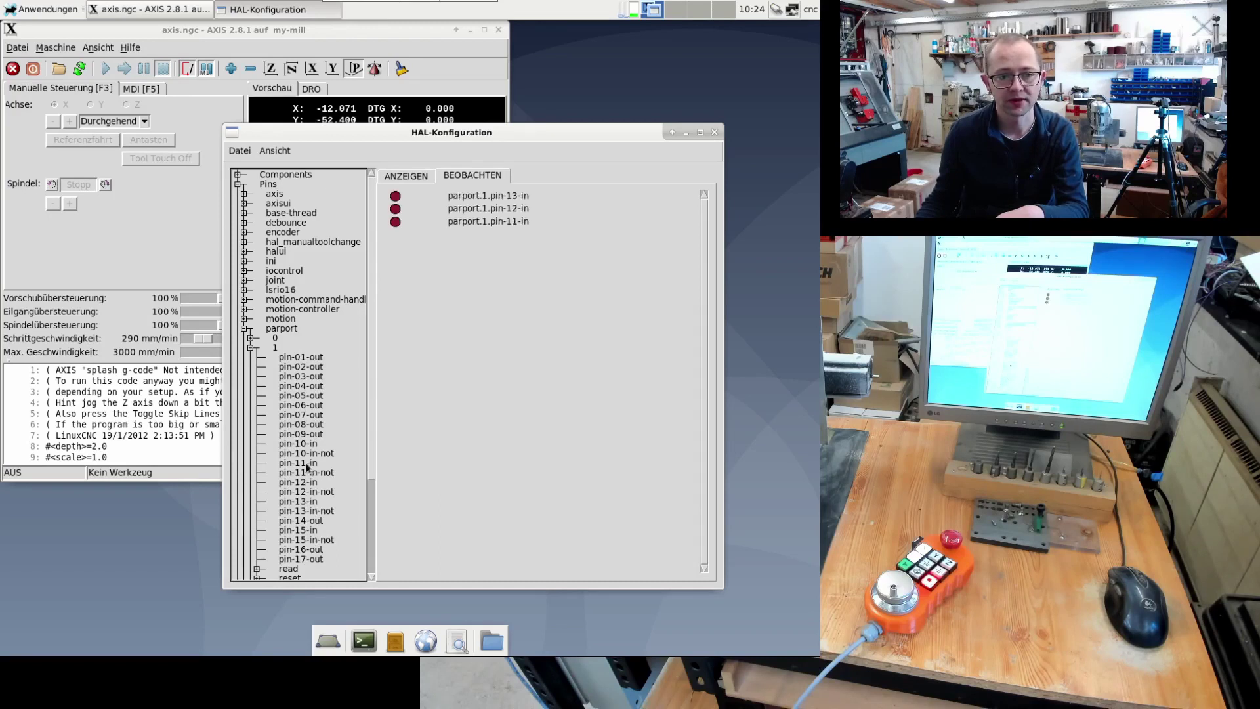
click(306, 446)
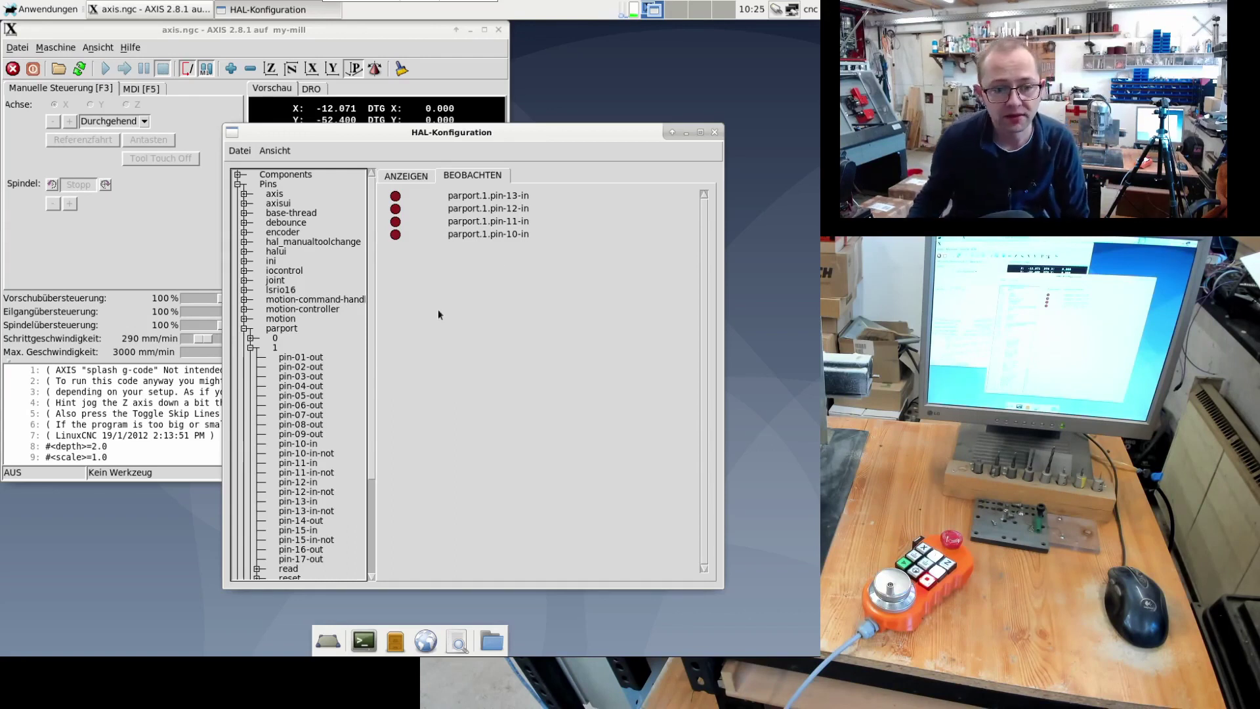
click(314, 531)
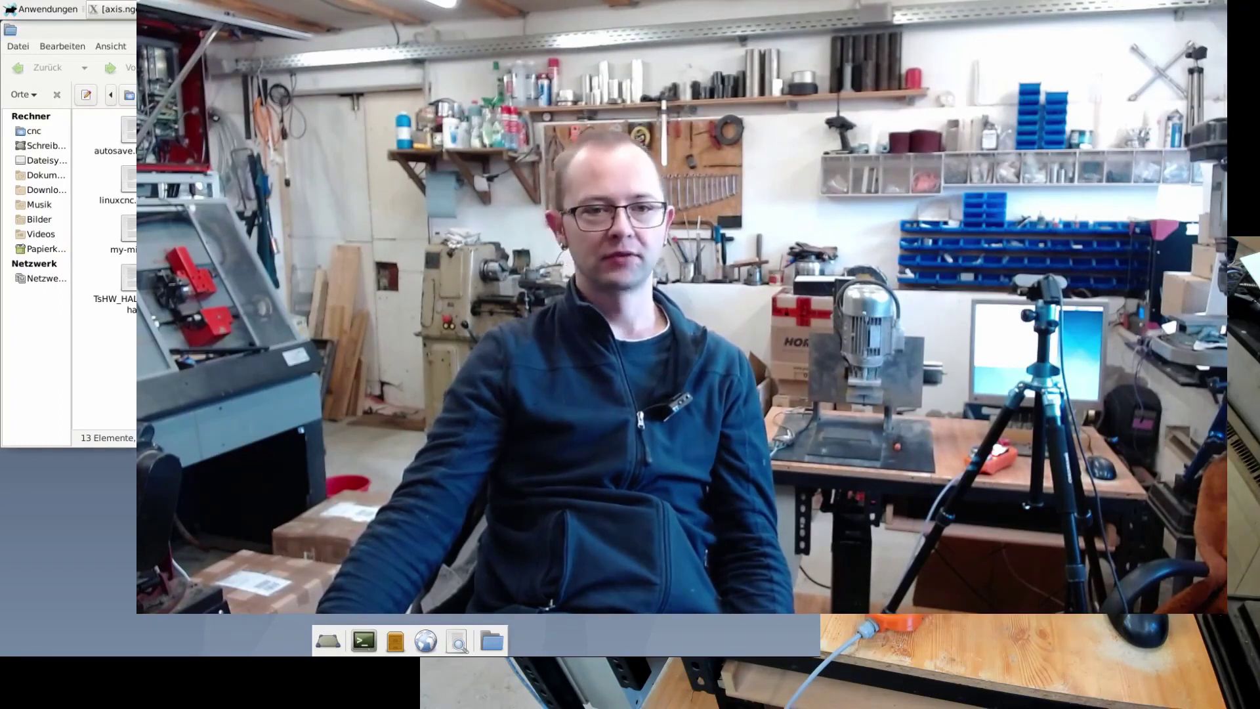
- Switch from the Thunar file manager back to the AXIS window with Alt+Tab
key(alt+Tab)
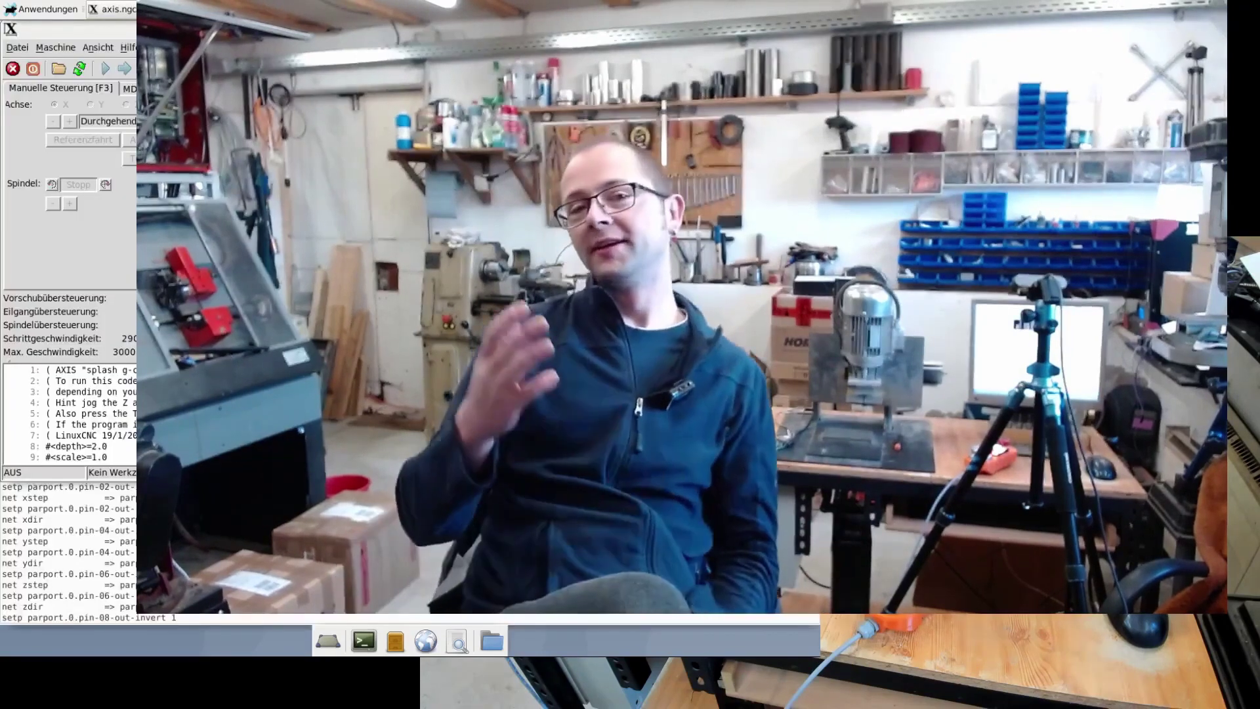